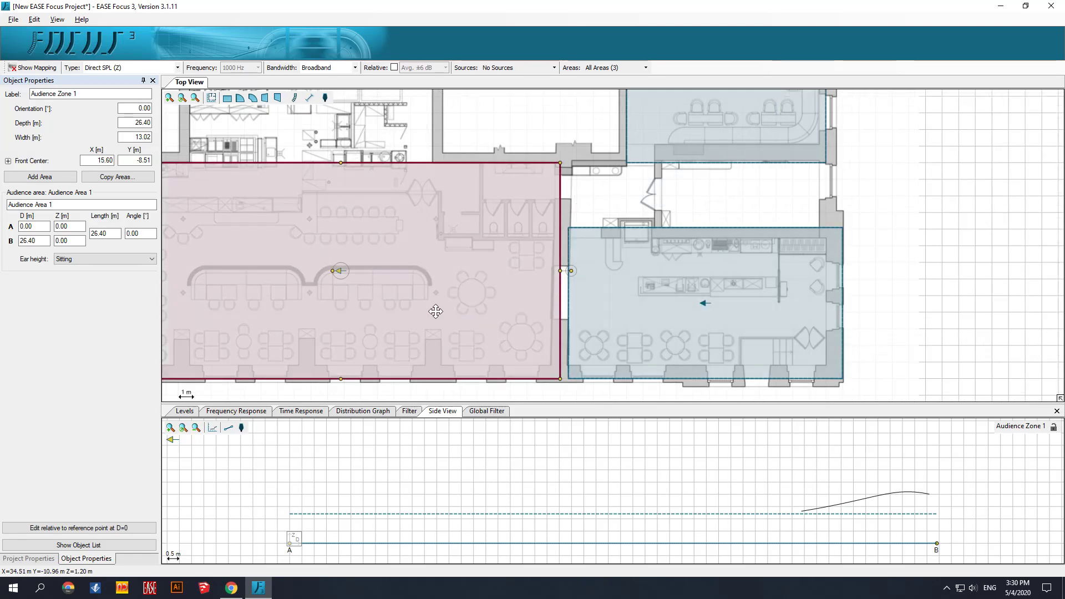
- Place a Martin Audio CDD6 110x80 loudspeaker left of the first window-wall pillar in Audience Zone 1, at about X 18.68, Y -14.12 m
left_click_drag(987, 303, 1060, 283)
left_click_drag(497, 397, 597, 390)
scroll(387, 373, "up", 4)
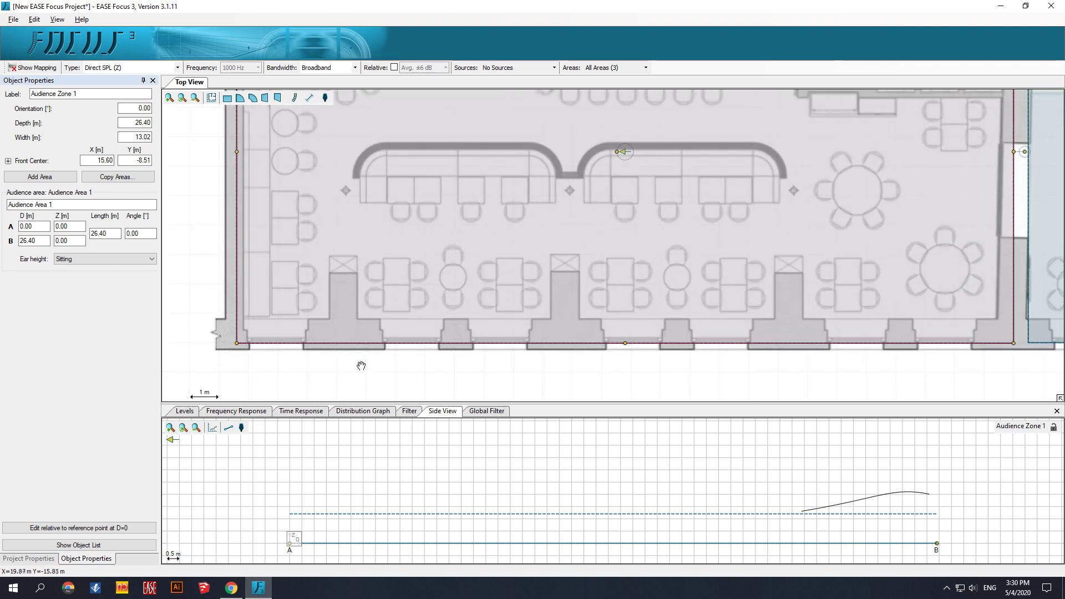
left_click_drag(358, 364, 392, 387)
scroll(350, 366, "up", 1)
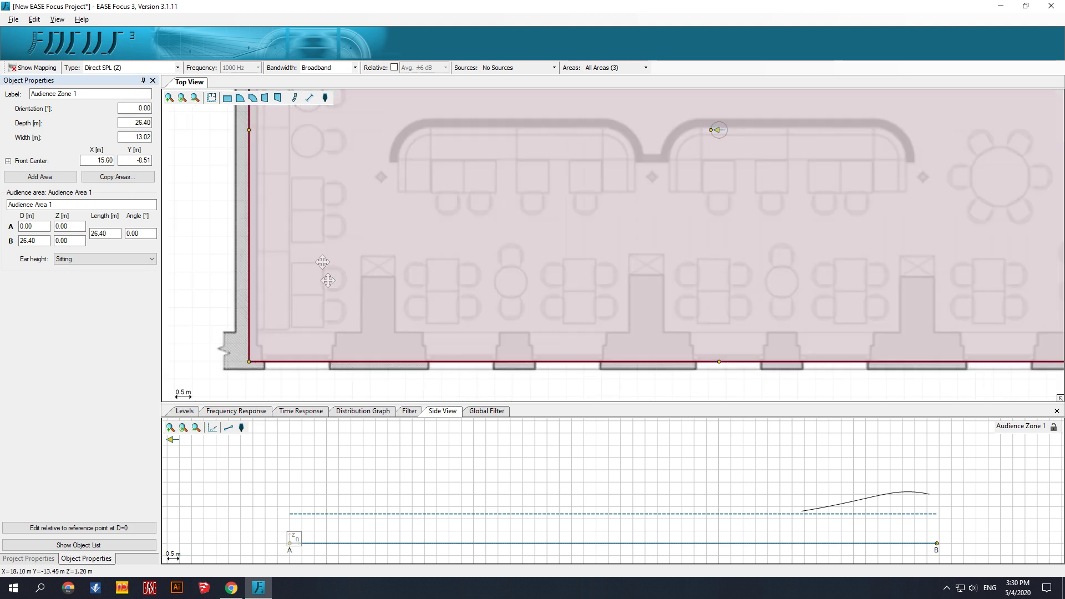
left_click(295, 99)
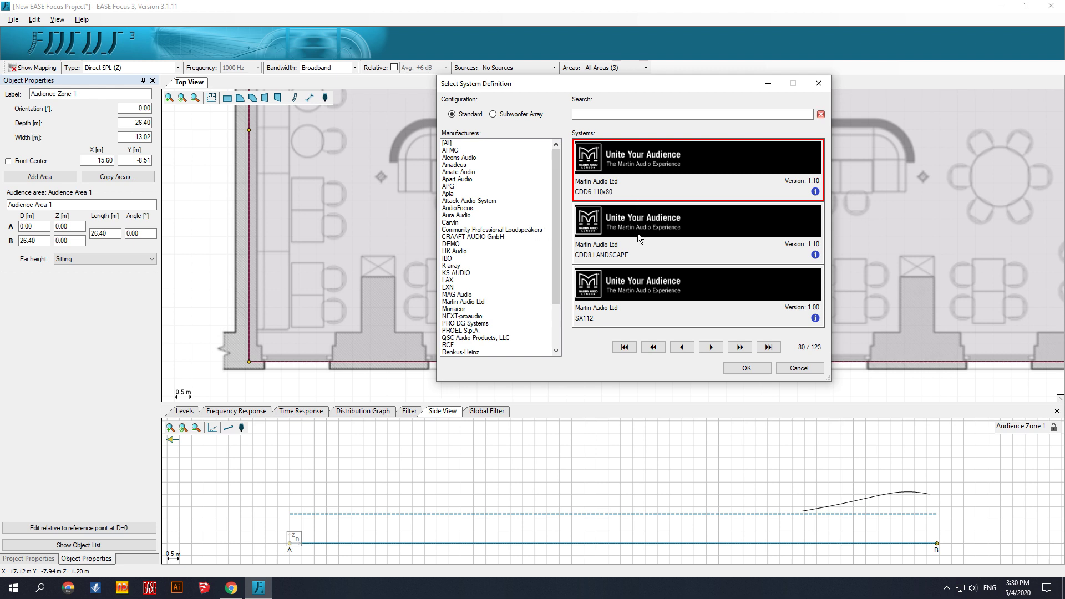
double_click(627, 295)
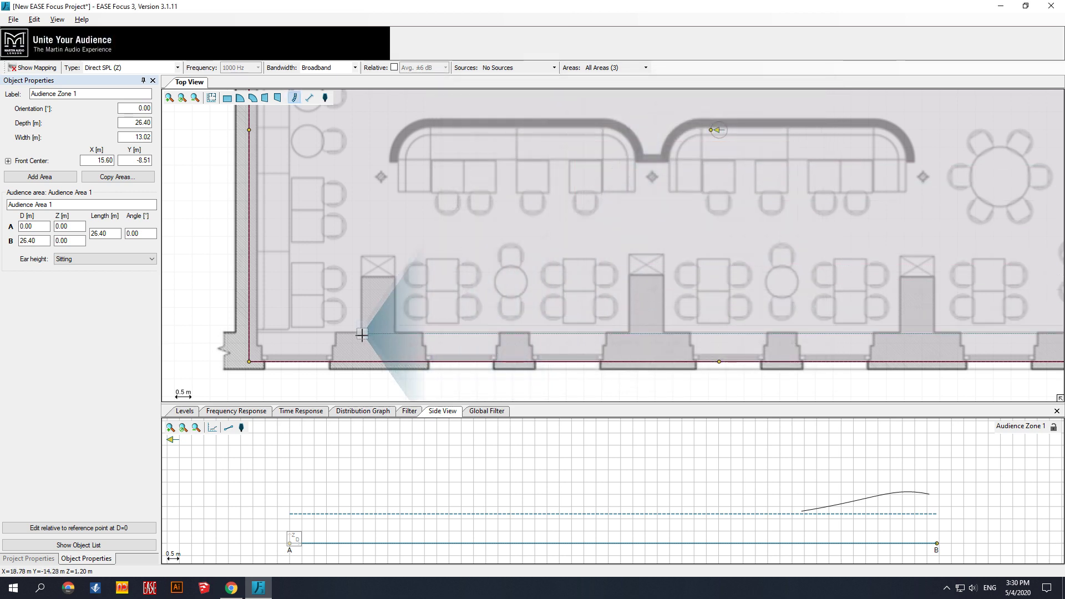
scroll(361, 335, "up", 3)
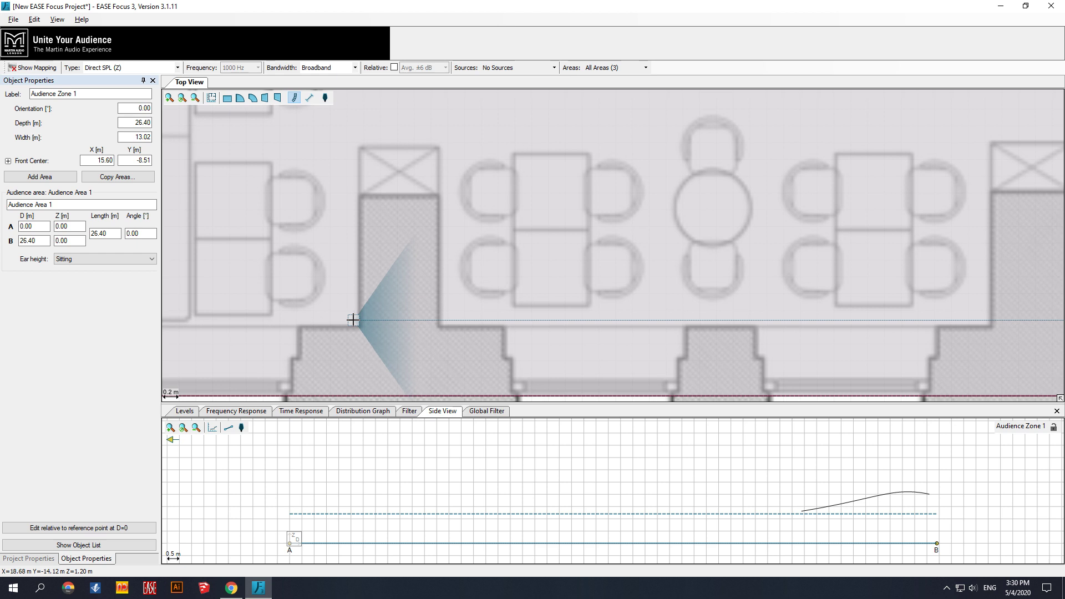
left_click(352, 320)
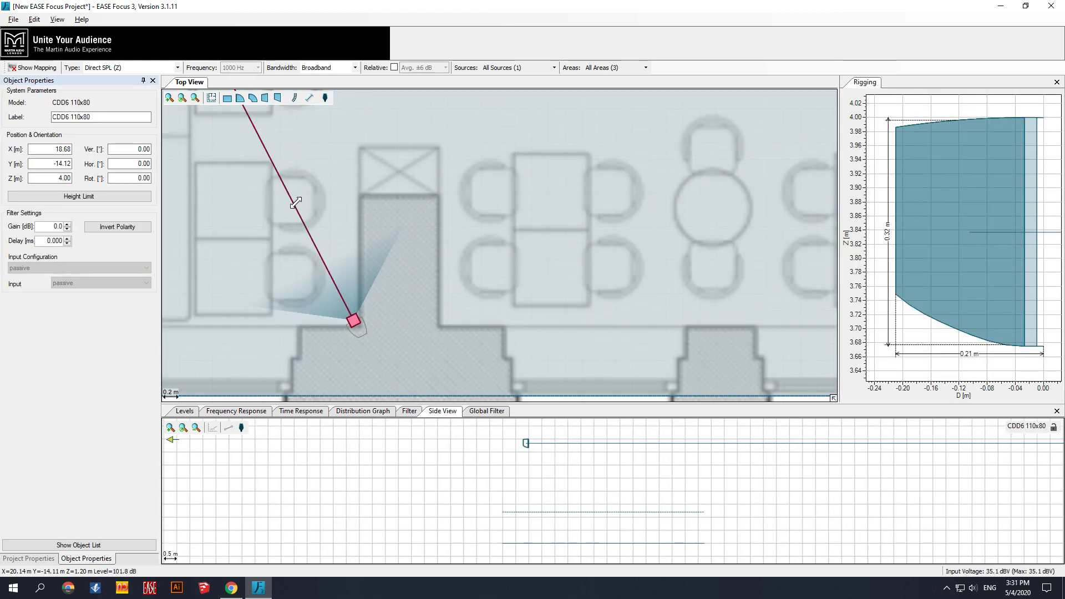
- Aim the loudspeaker into the dining area at about 107.49° horizontally and tilt it down to about -15.48° vertically
left_click_drag(299, 198, 306, 191)
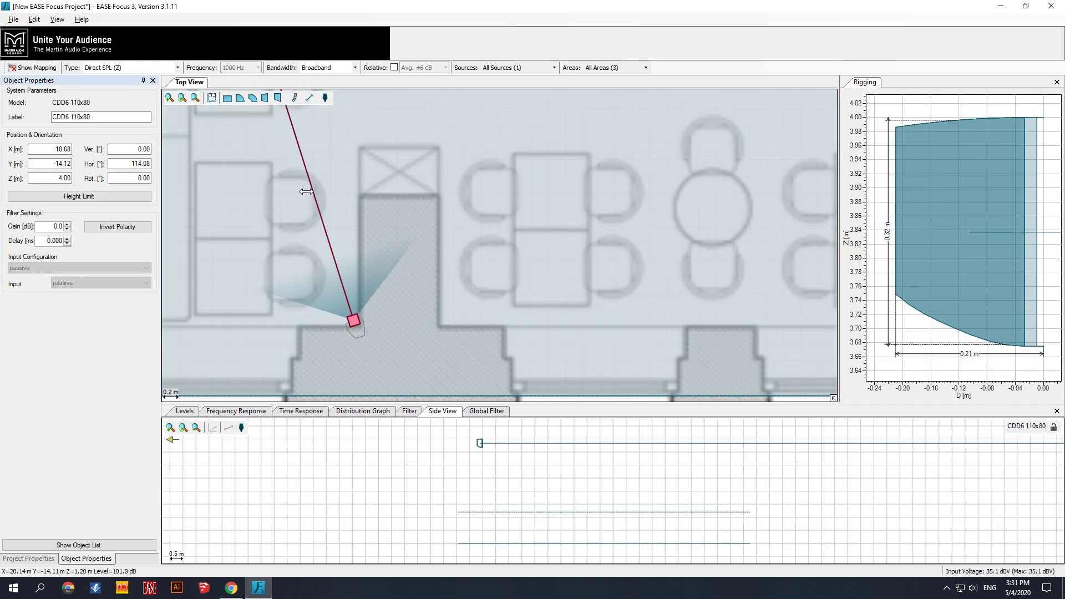
scroll(306, 191, "down", 3)
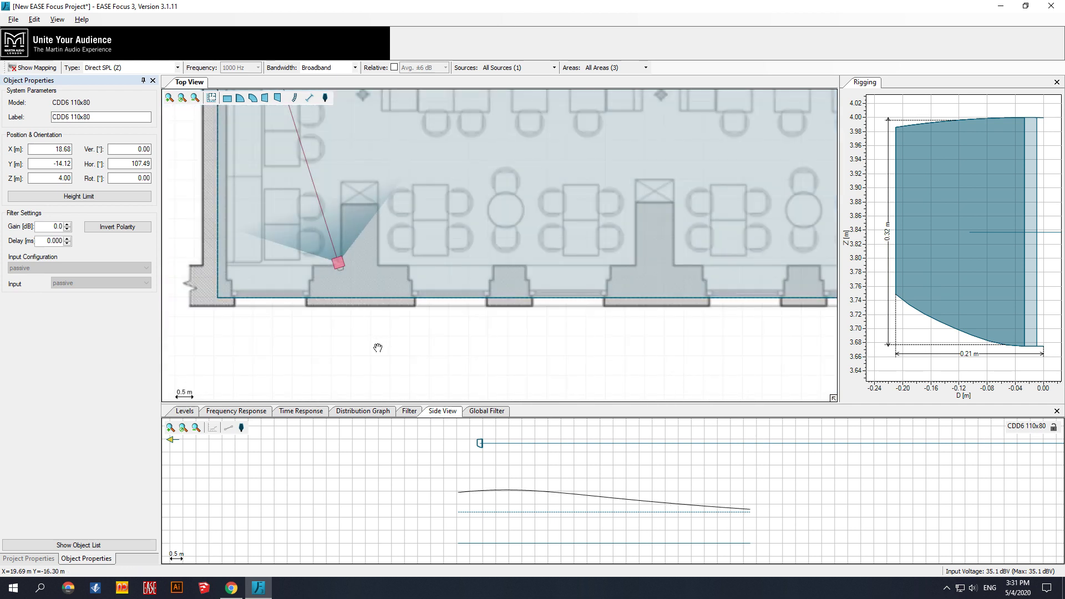
scroll(373, 364, "down", 2)
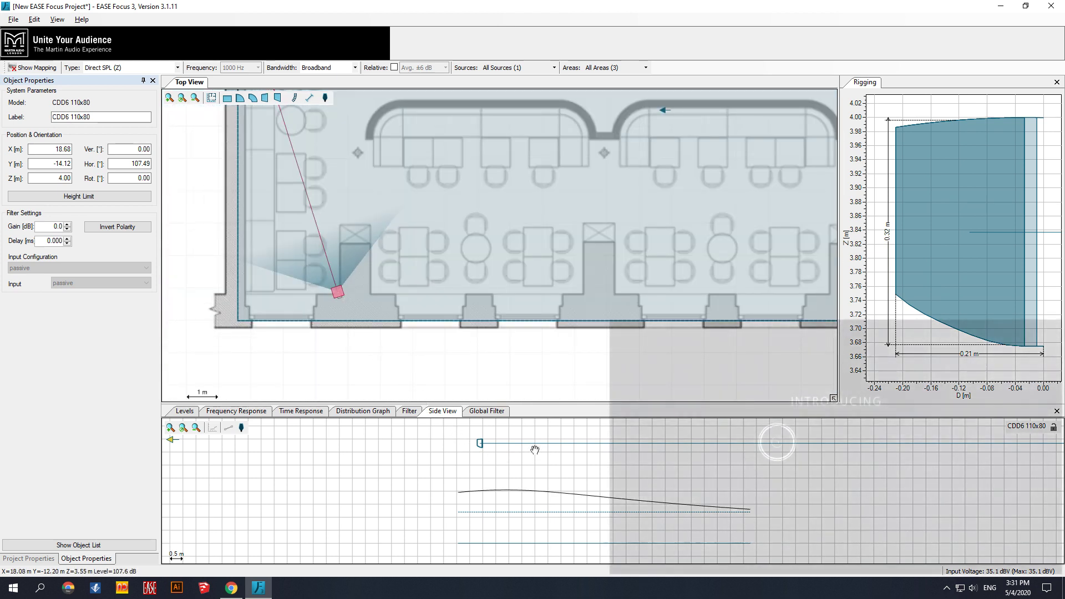
left_click_drag(538, 443, 539, 459)
scroll(544, 371, "down", 2)
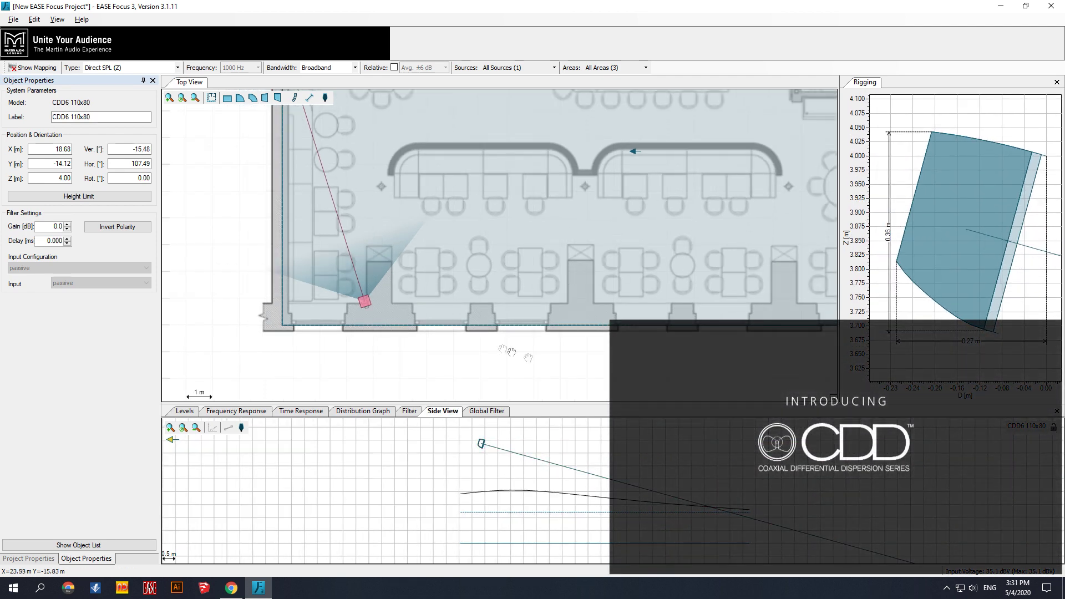
- Duplicate the loudspeaker to the right side of the first pillar, at about X 19.82, Y -14.12 m, and aim it at about 60.91° horizontally
middle_click_drag(543, 371, 498, 378)
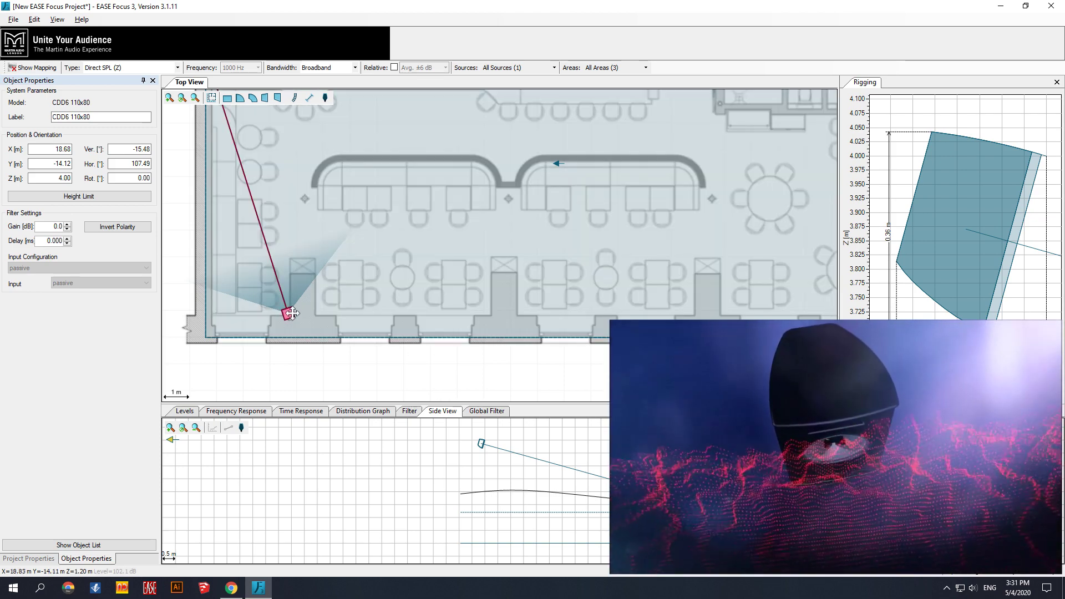
key("ctrl+c")
key("ctrl+v")
left_click_drag(320, 327, 330, 310)
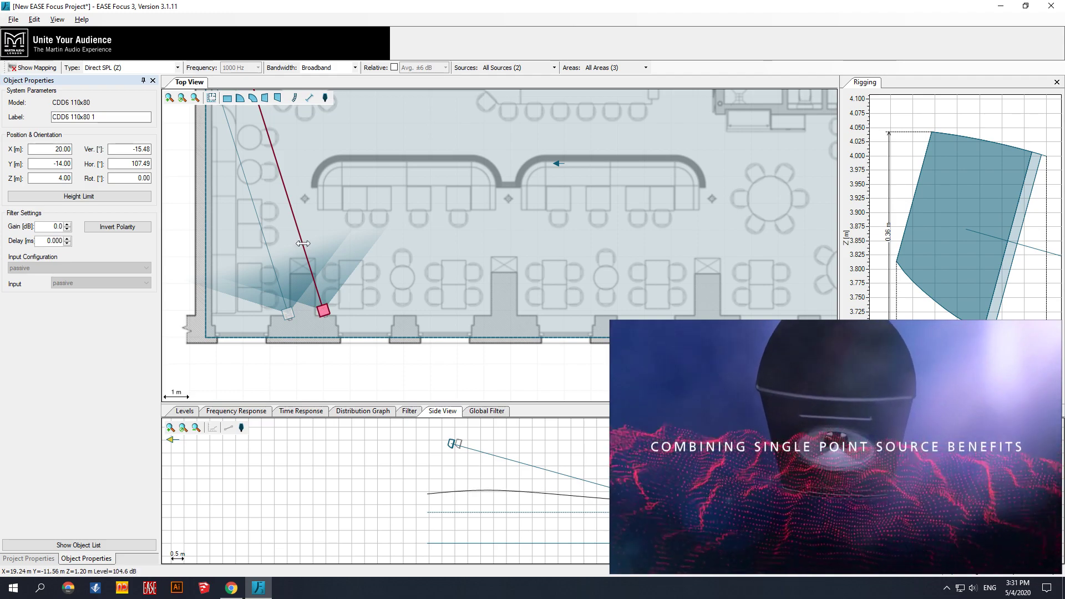
left_click_drag(302, 243, 364, 234)
left_click_drag(336, 295, 326, 275)
scroll(328, 302, "up", 2)
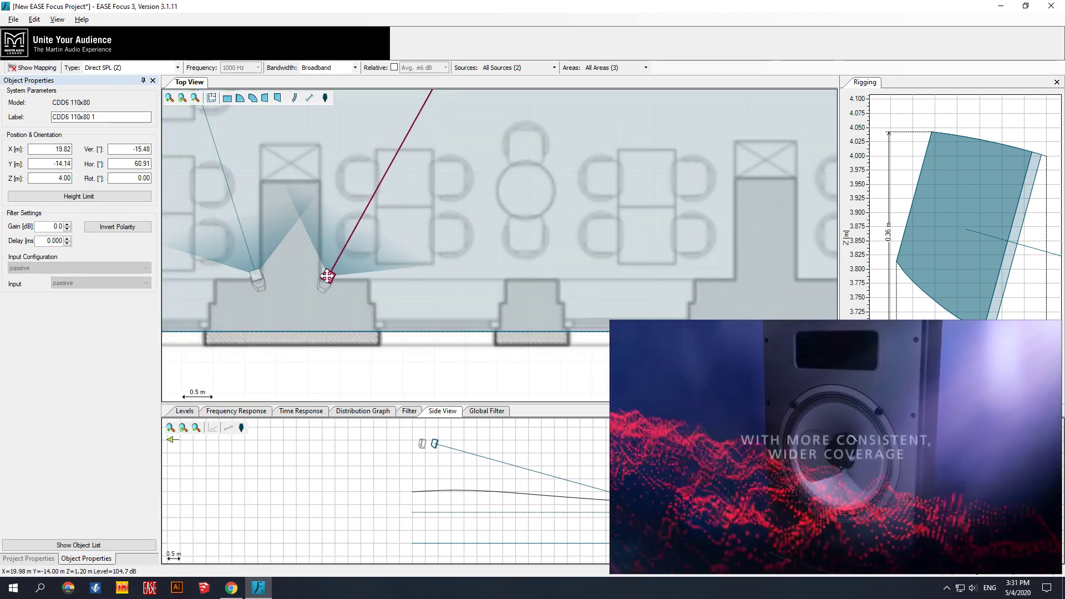
- Add a copy of the loudspeaker left of the second pillar at X 26.00, Y -14.00 m and aim it at about 116.57° horizontally
scroll(327, 275, "down", 4)
left_click_drag(396, 335, 388, 357)
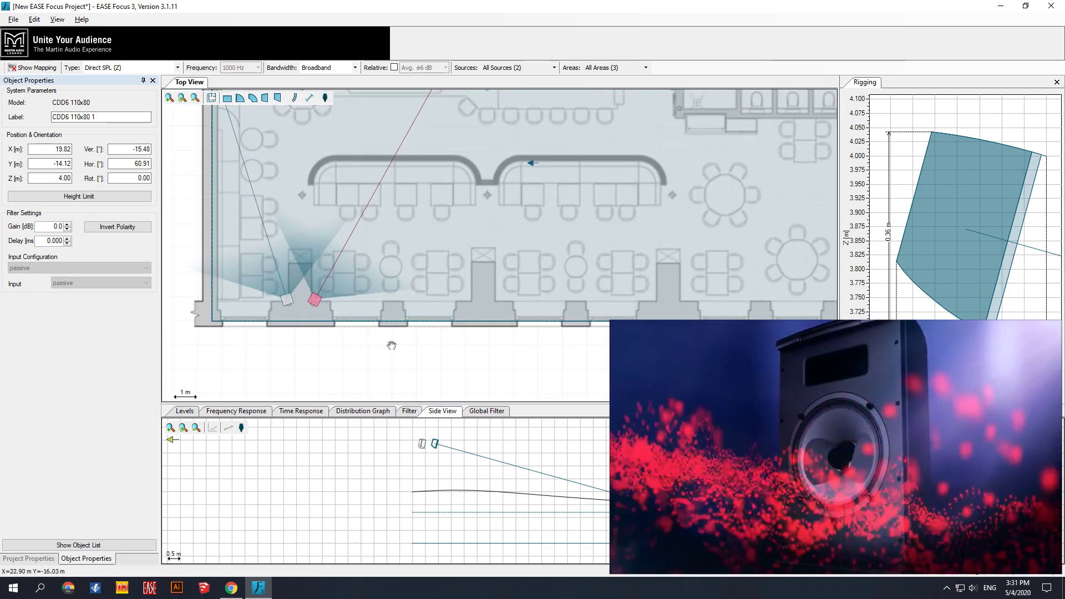
key("ctrl+v")
left_click(349, 330)
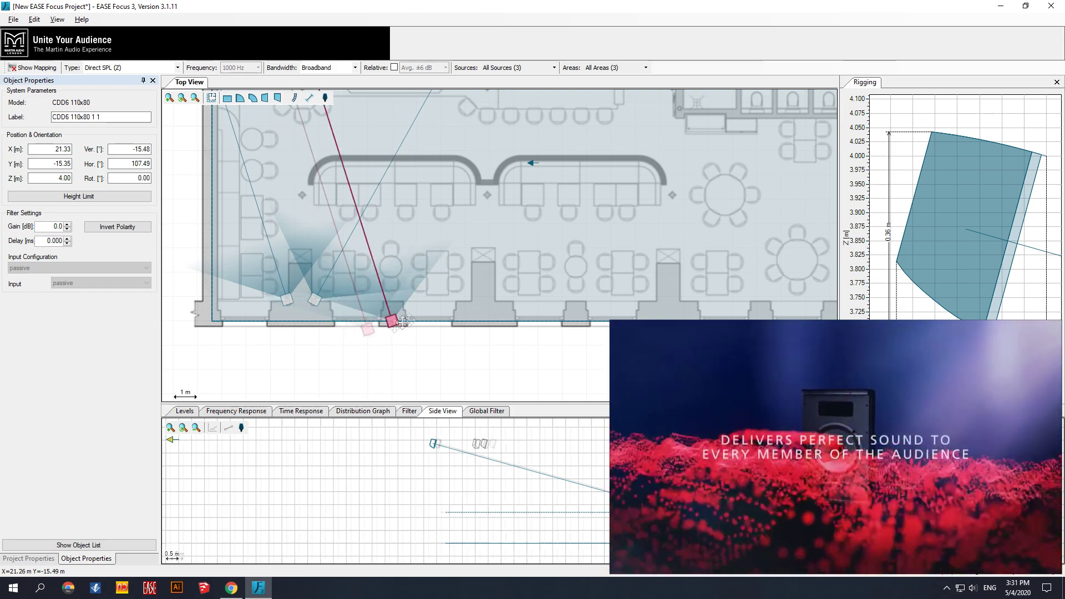
left_click_drag(402, 321, 464, 292)
scroll(462, 295, "up", 3)
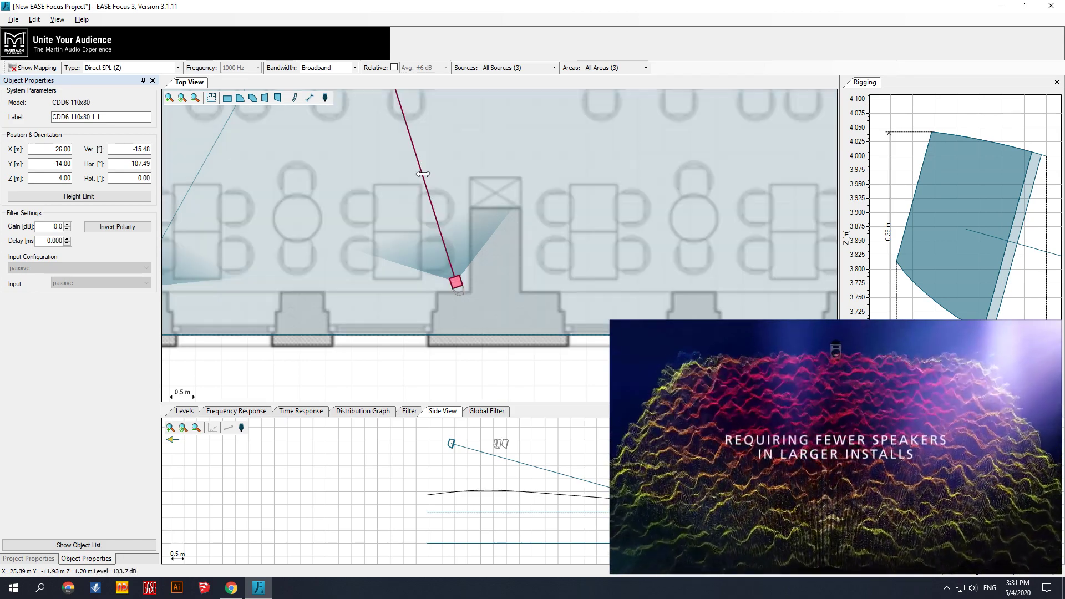
left_click_drag(417, 175, 411, 179)
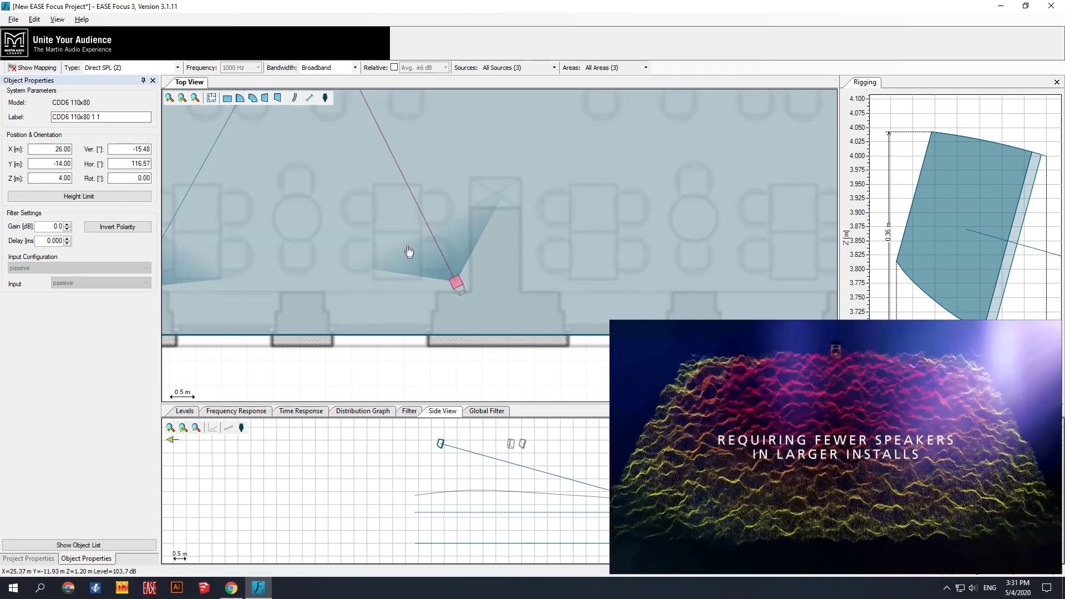
- Add another loudspeaker copy right of the second pillar at about X 27.35, Y -14.00 m and aim it at about 51.37° horizontally
scroll(408, 248, "down", 3)
left_click_drag(482, 335, 439, 372)
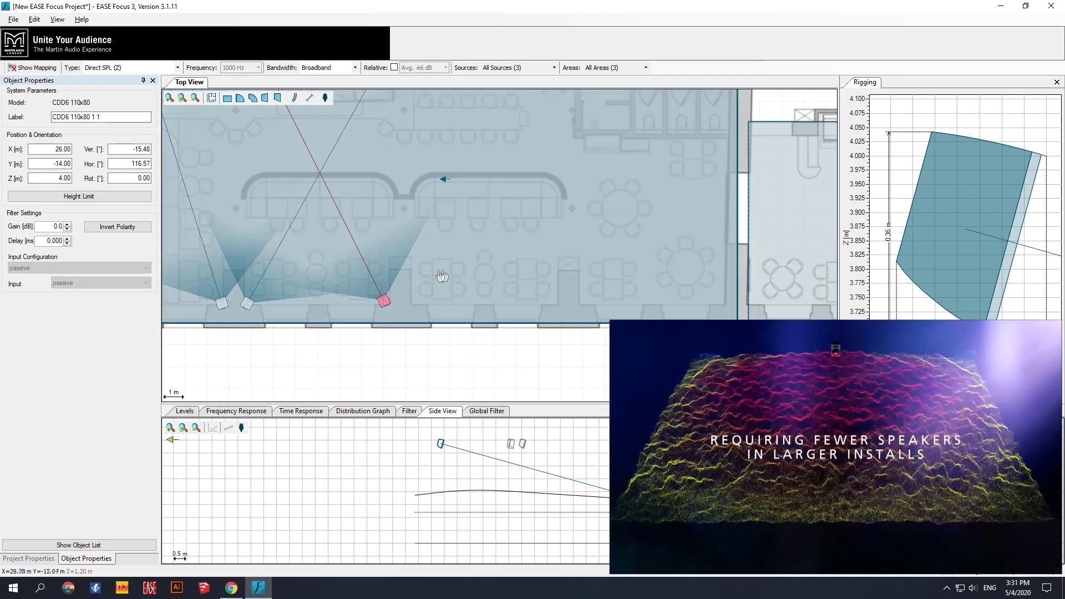
key("ctrl+v")
left_click_drag(314, 347, 416, 297)
scroll(422, 320, "up", 2)
scroll(420, 316, "up", 2)
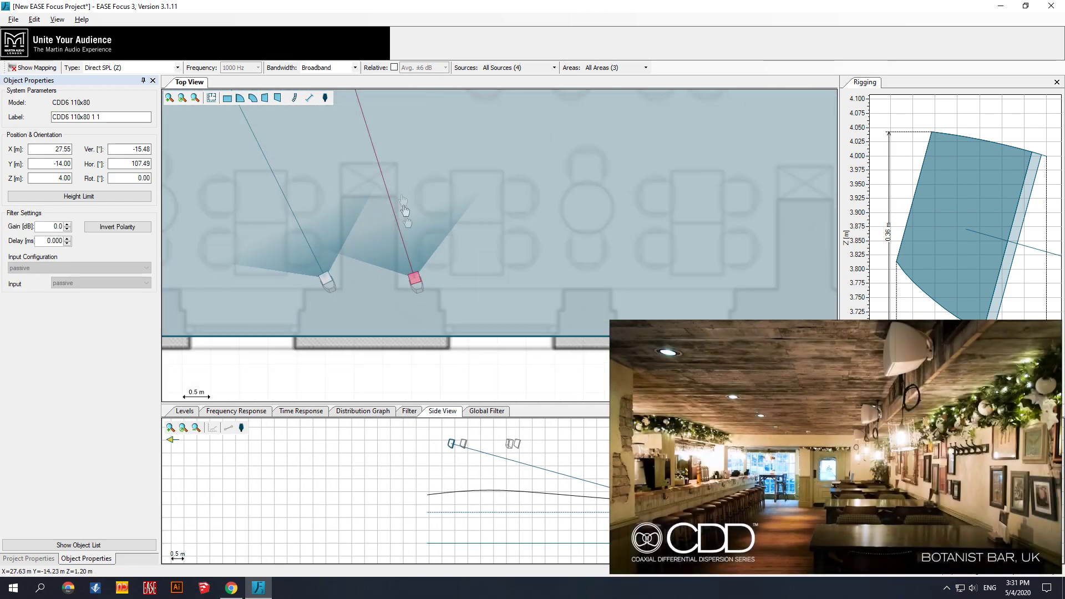
left_click_drag(376, 155, 504, 165)
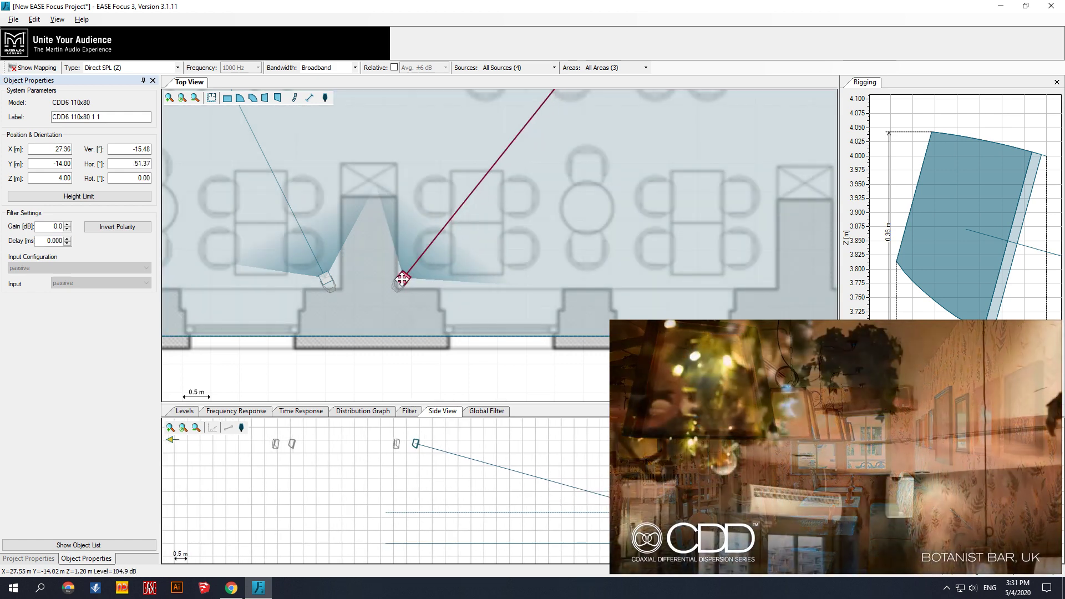
- Add a loudspeaker copy left of the third pillar at about X 33.71, Y -14.00 m and aim it at about 118.89° horizontally
scroll(403, 280, "down", 3)
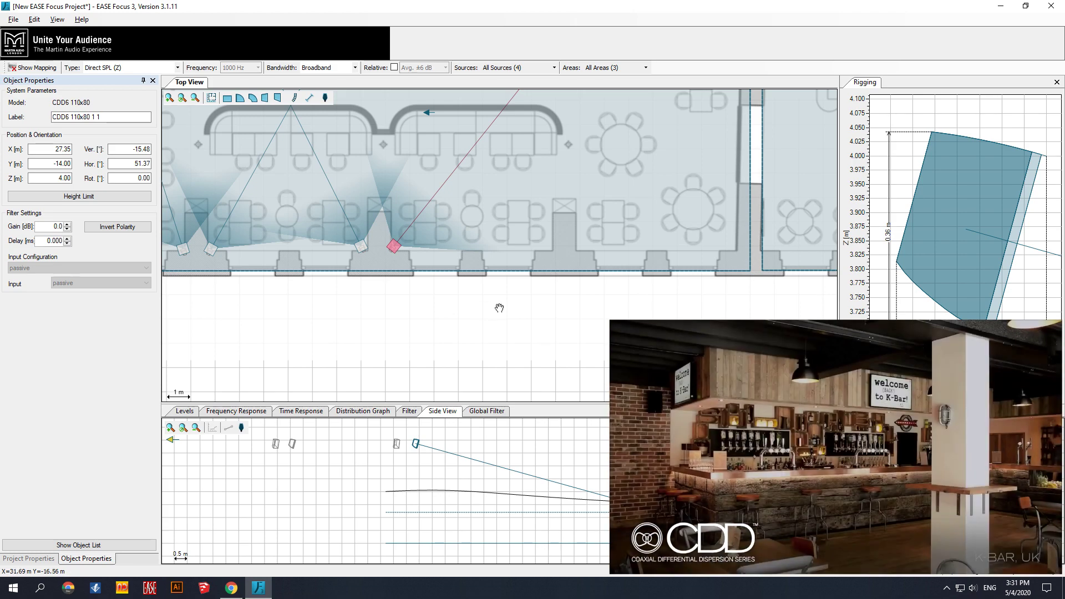
left_click_drag(474, 275, 466, 334)
scroll(480, 302, "down", 2)
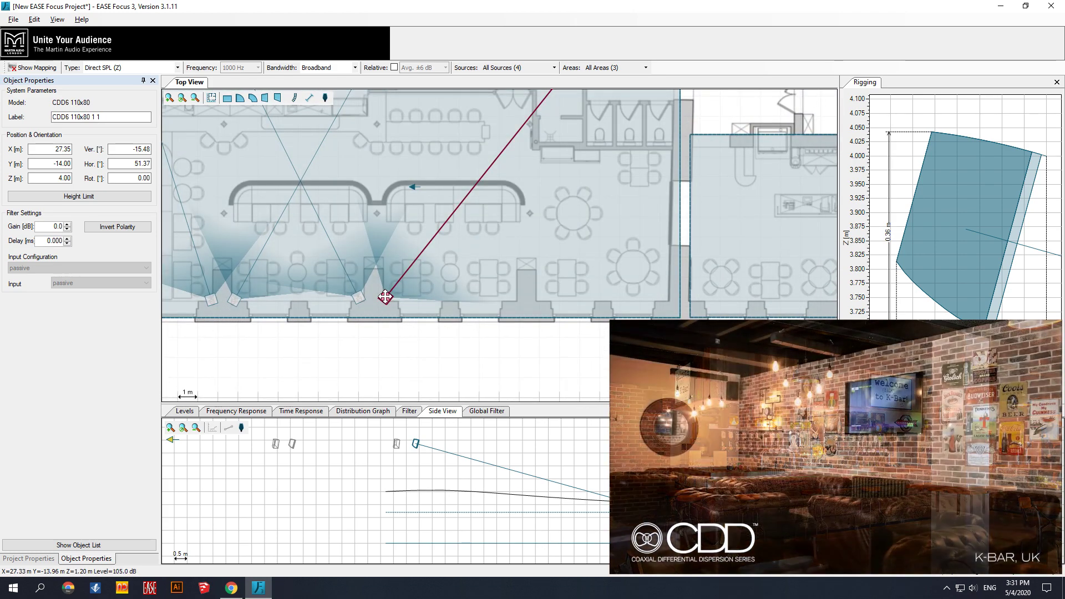
left_click(434, 317)
key("ctrl+v")
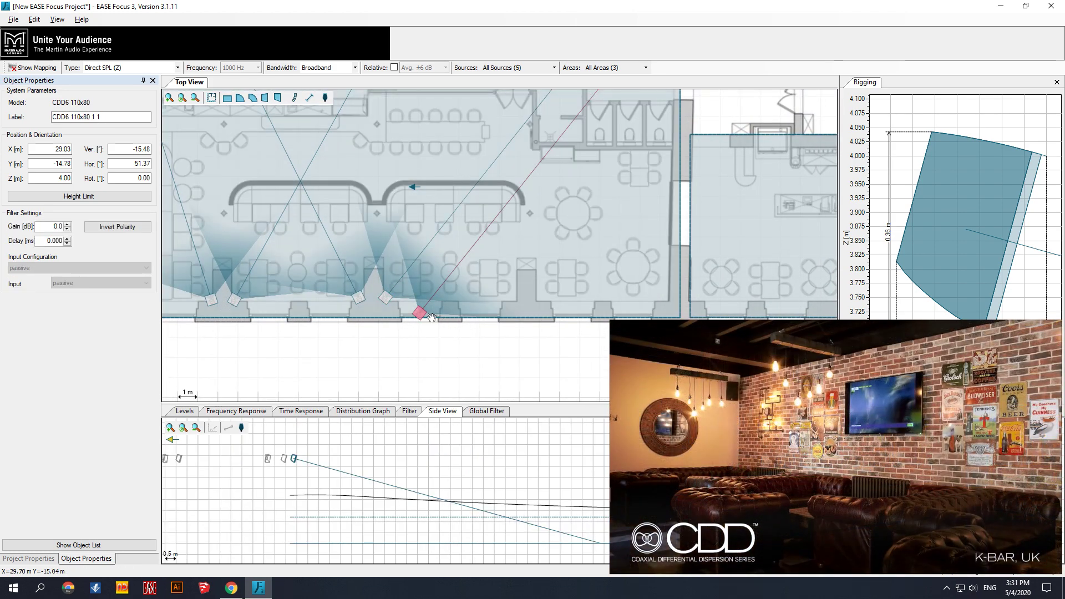
left_click_drag(432, 318, 512, 294)
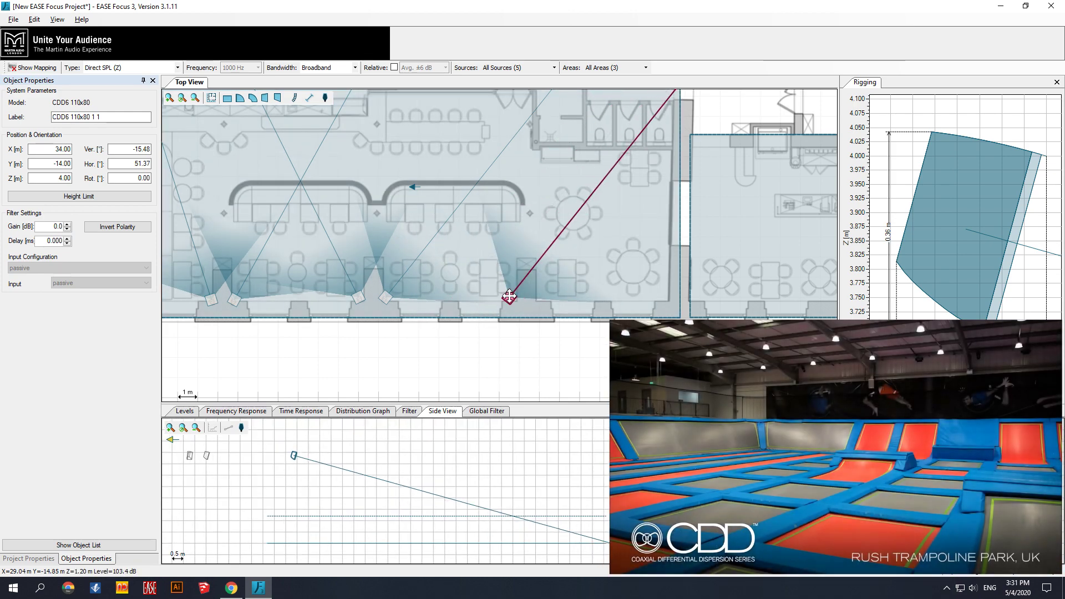
scroll(522, 298, "up", 3)
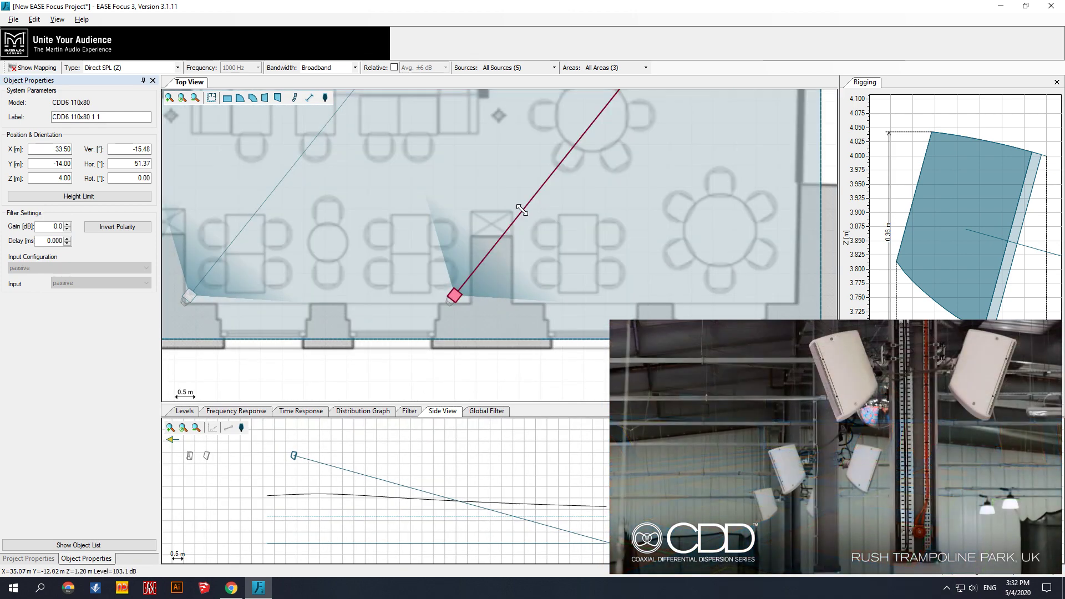
left_click_drag(521, 210, 398, 193)
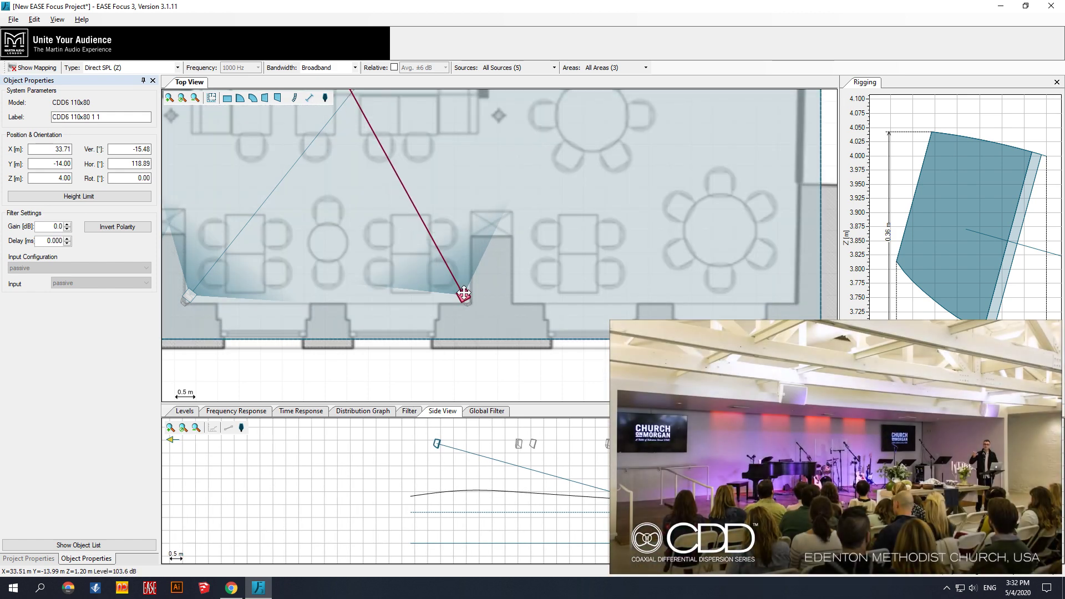
- Paste a loudspeaker copy right of the third pillar at X 35.00, Y -14.00 m, facing the round tables
scroll(464, 289, "down", 3)
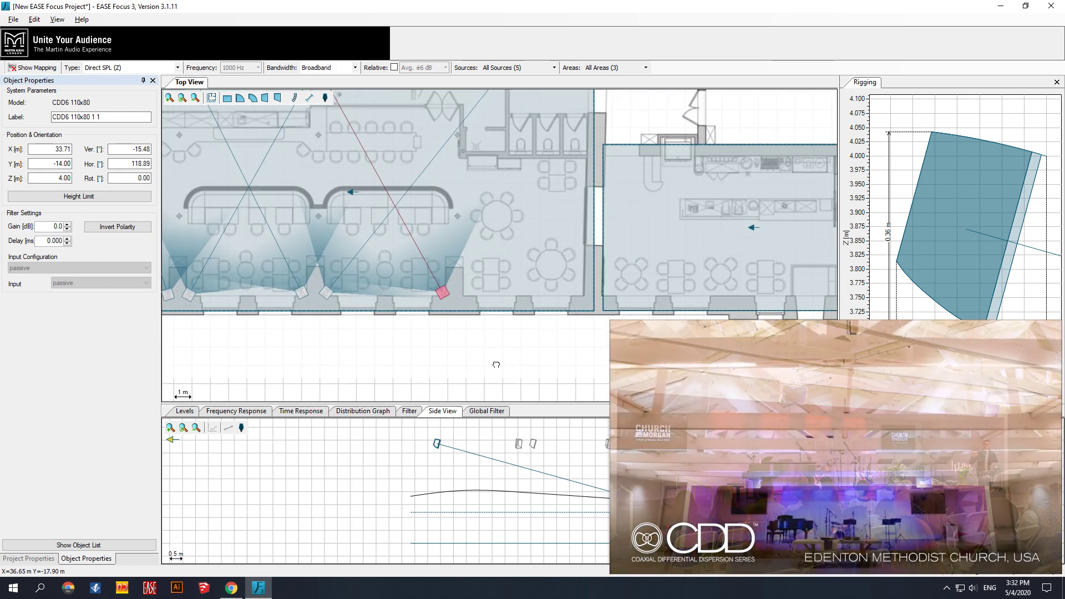
key("ctrl+v")
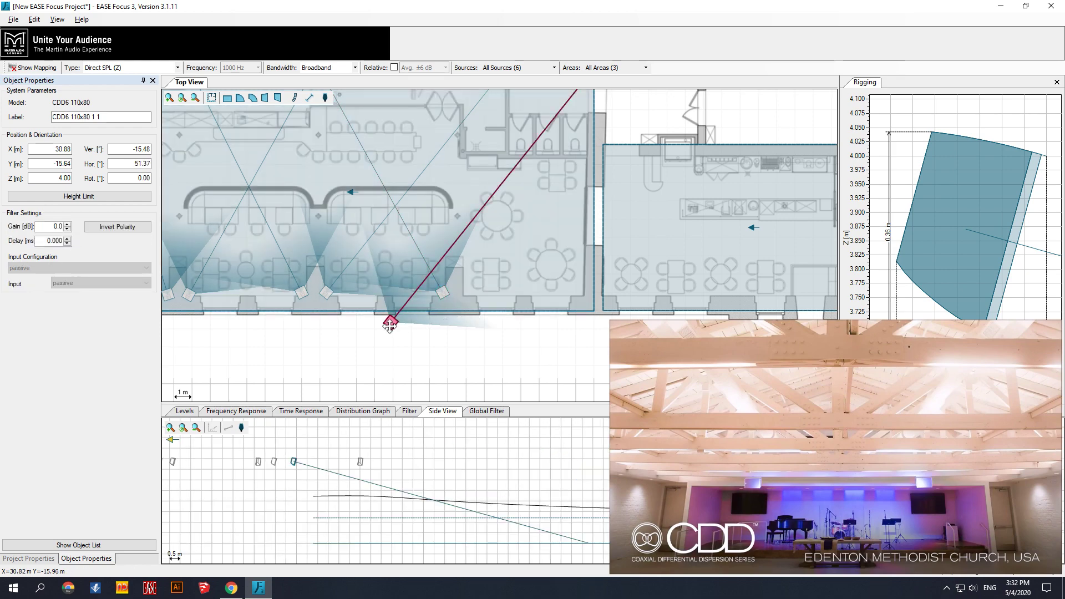
left_click_drag(390, 325, 469, 294)
scroll(469, 294, "up", 2)
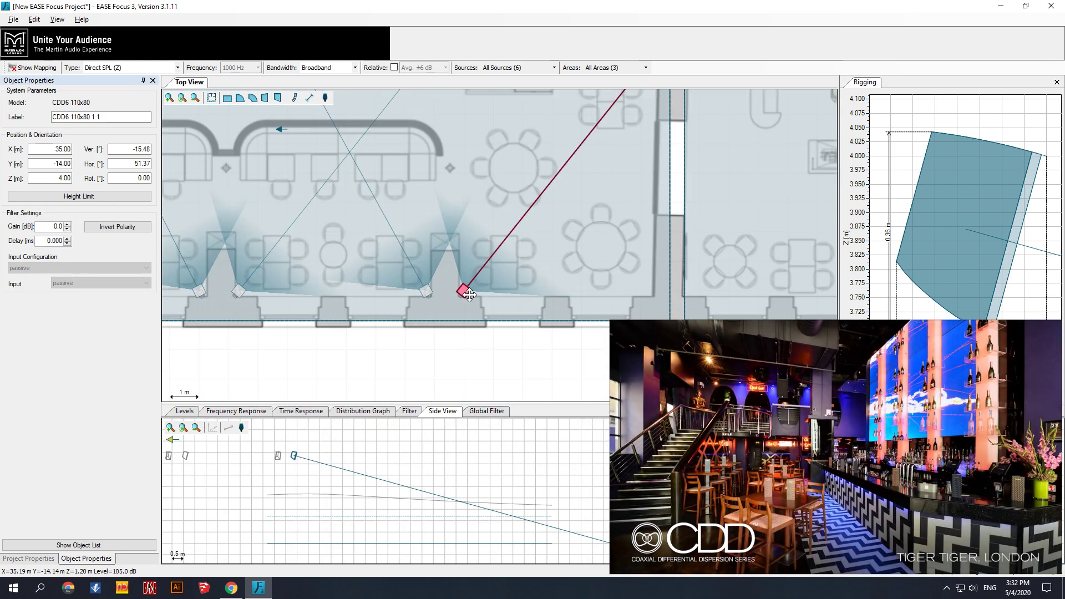
scroll(444, 290, "up", 3)
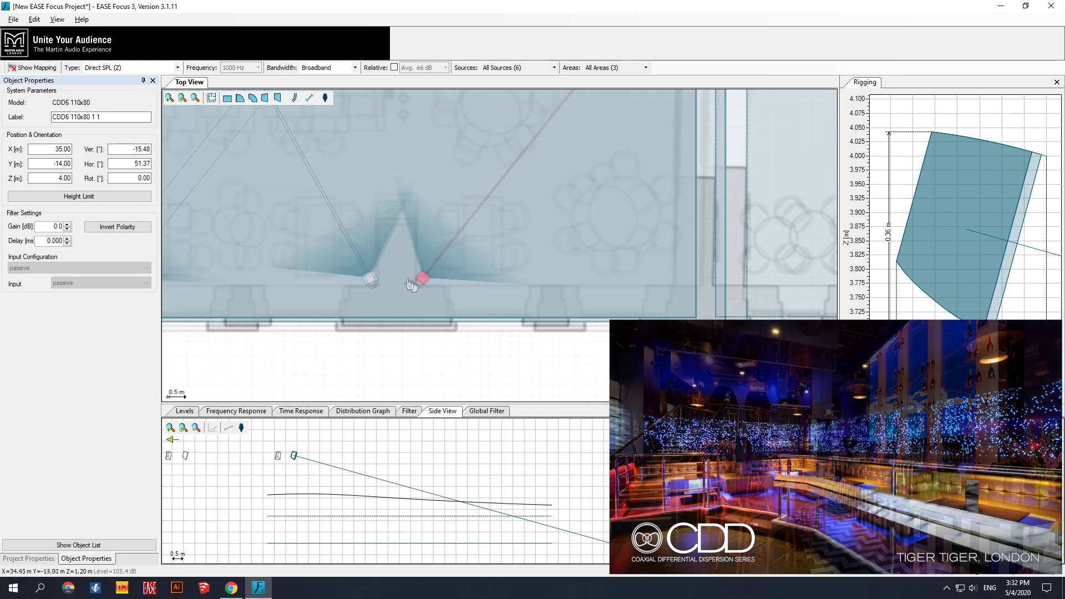
- Duplicate the loudspeaker into the zone's lower-right corner at about X 41.29, Y -14.00 m and aim it at about 126.84° horizontally
scroll(411, 285, "down", 3)
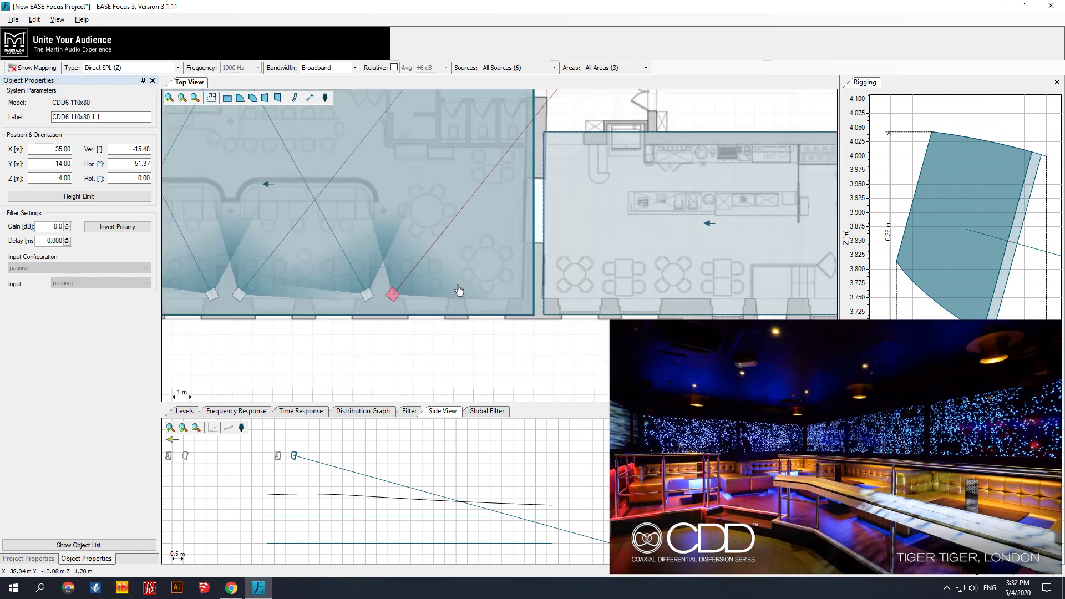
scroll(421, 310, "down", 2)
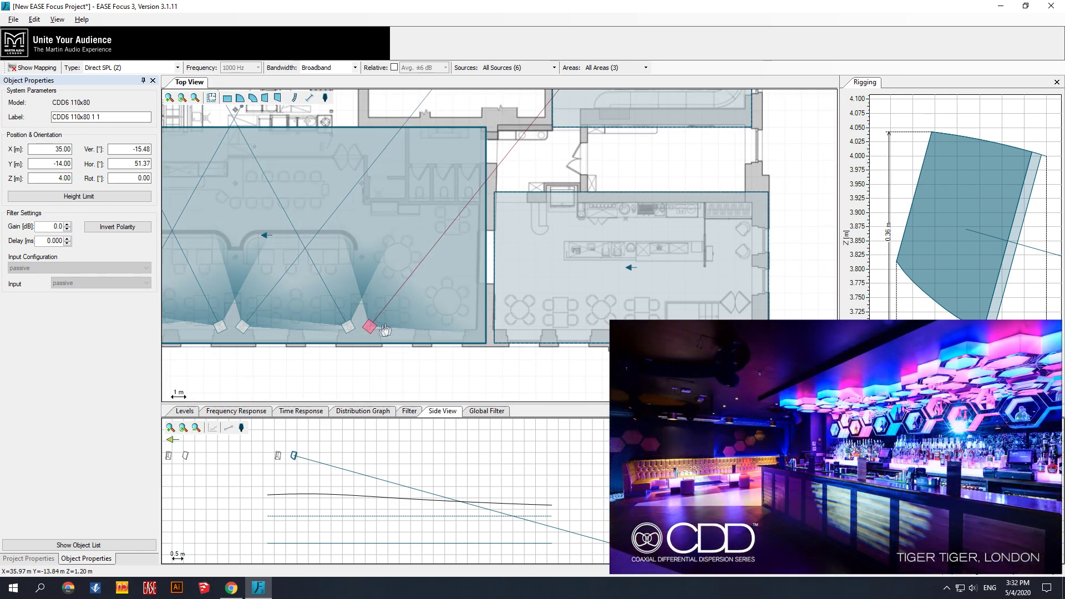
left_click_drag(368, 325, 466, 326, "ctrl")
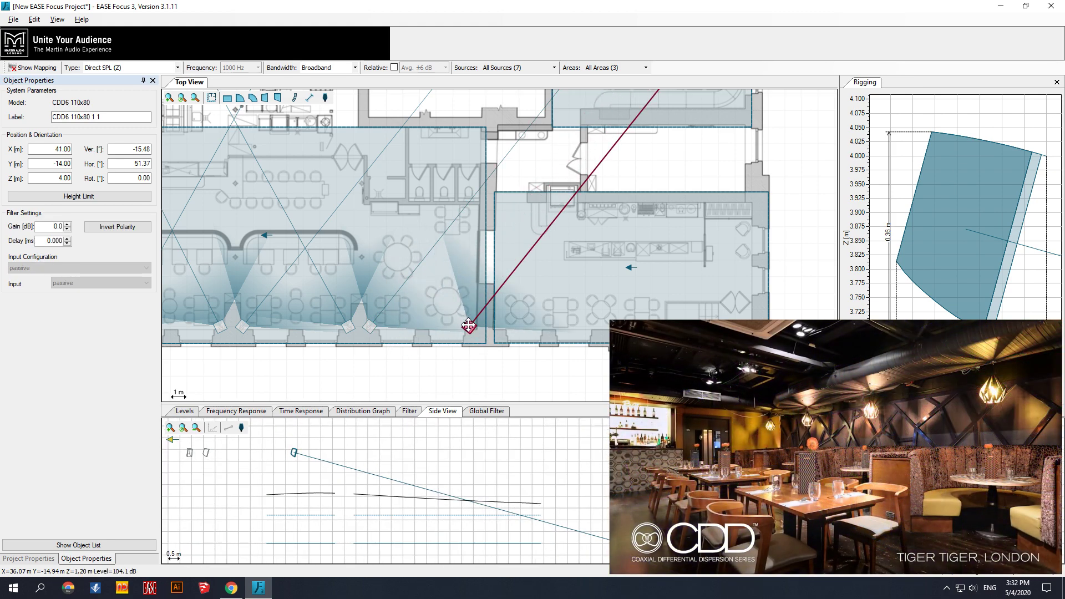
scroll(469, 338, "up", 3)
left_click_drag(531, 186, 404, 178)
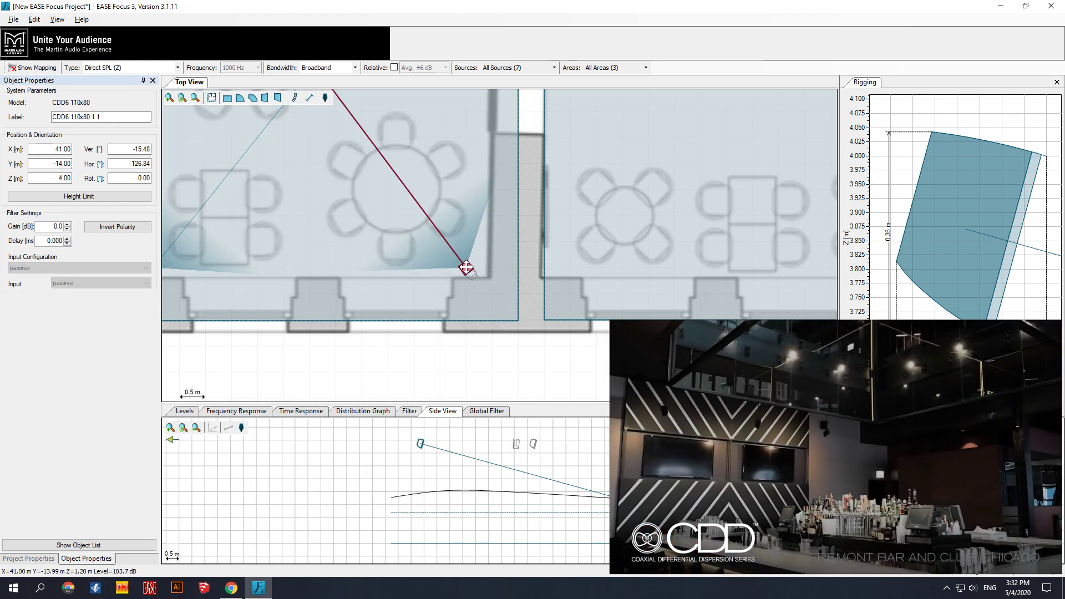
left_click_drag(466, 267, 482, 266)
scroll(429, 248, "down", 5)
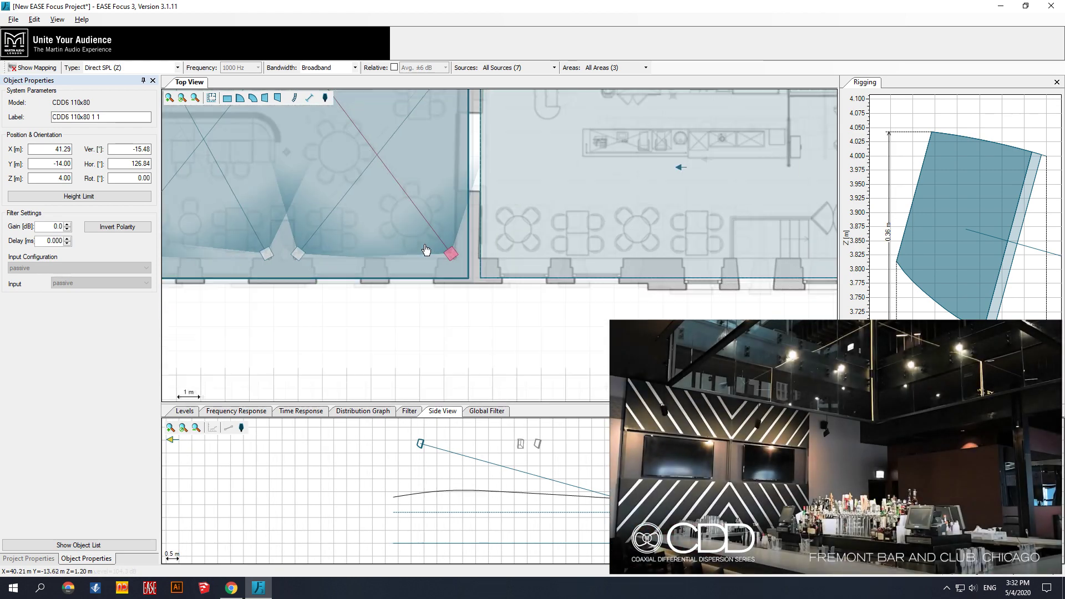
- Paste a loudspeaker copy into the lower-right room, left of its first pillar, at about X 45.20, Y -14.40 m
middle_click_drag(483, 328, 425, 360)
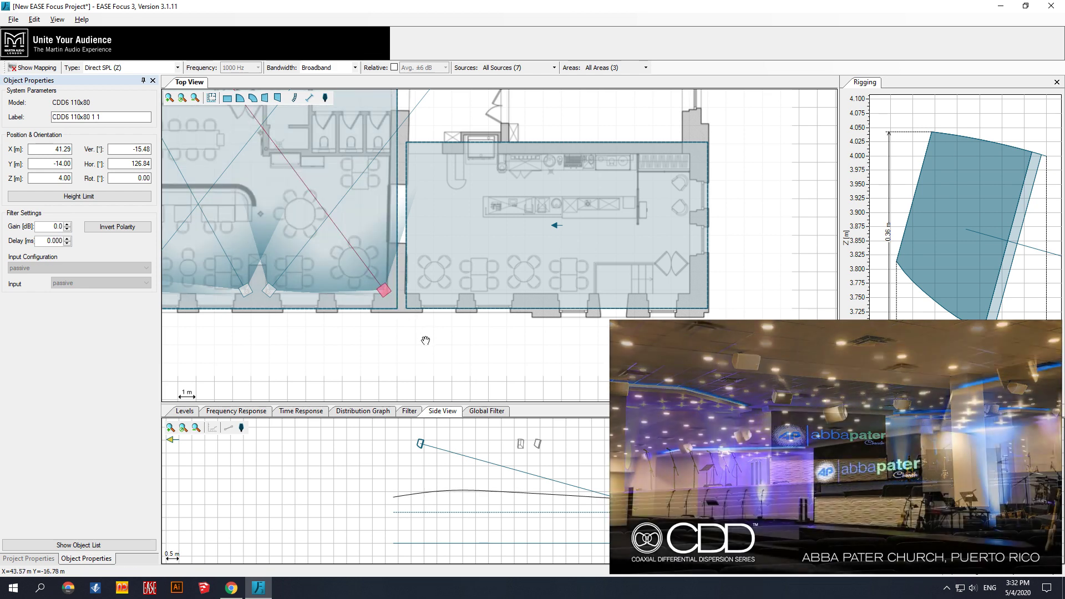
key("ctrl+v")
left_click_drag(417, 305, 457, 297)
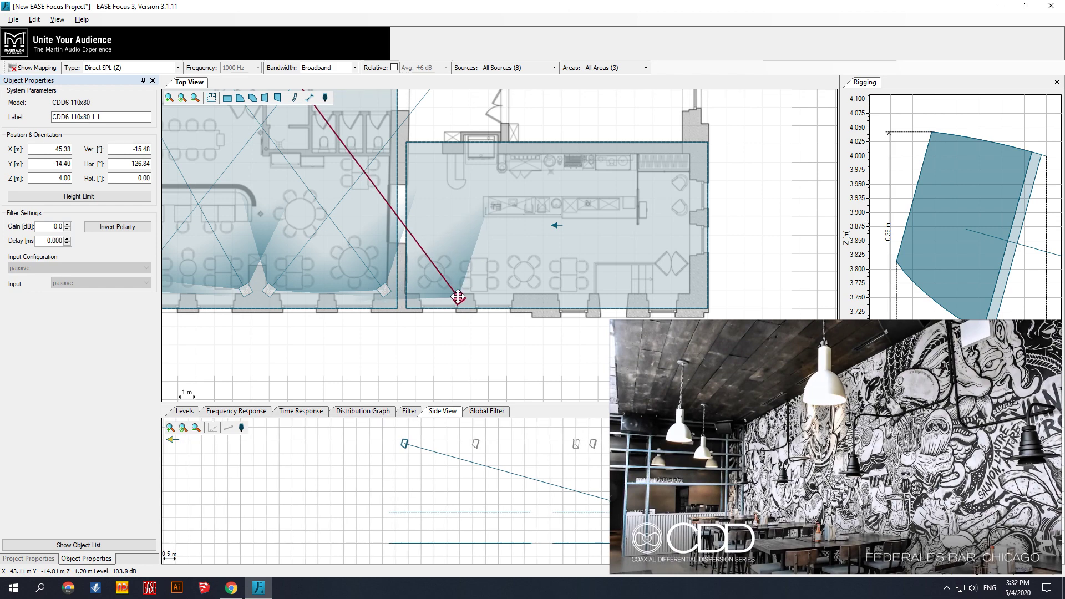
scroll(446, 262, "up", 5)
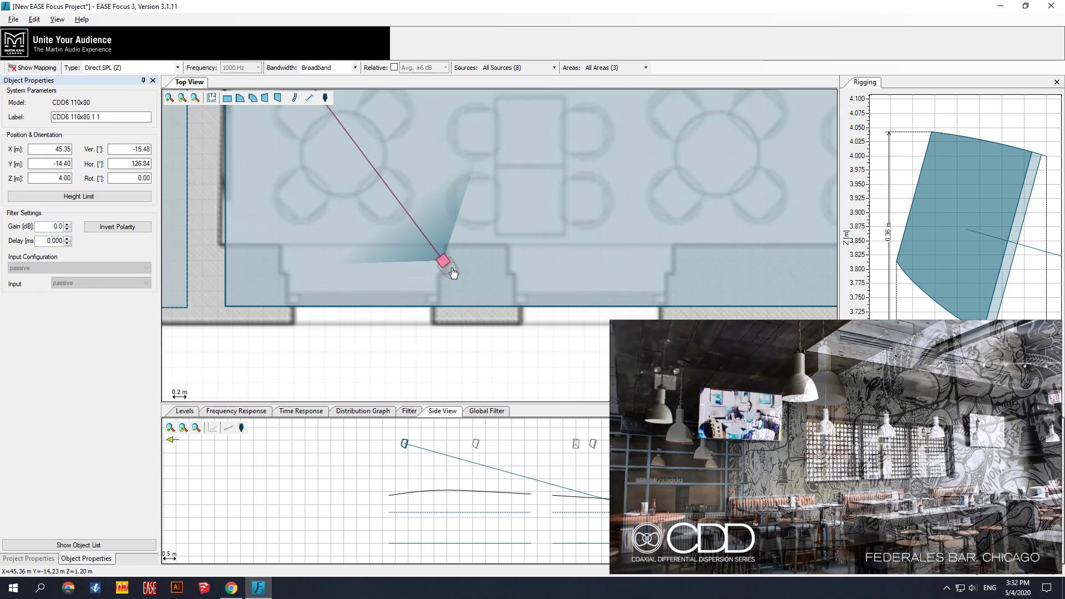
left_click_drag(443, 262, 433, 262)
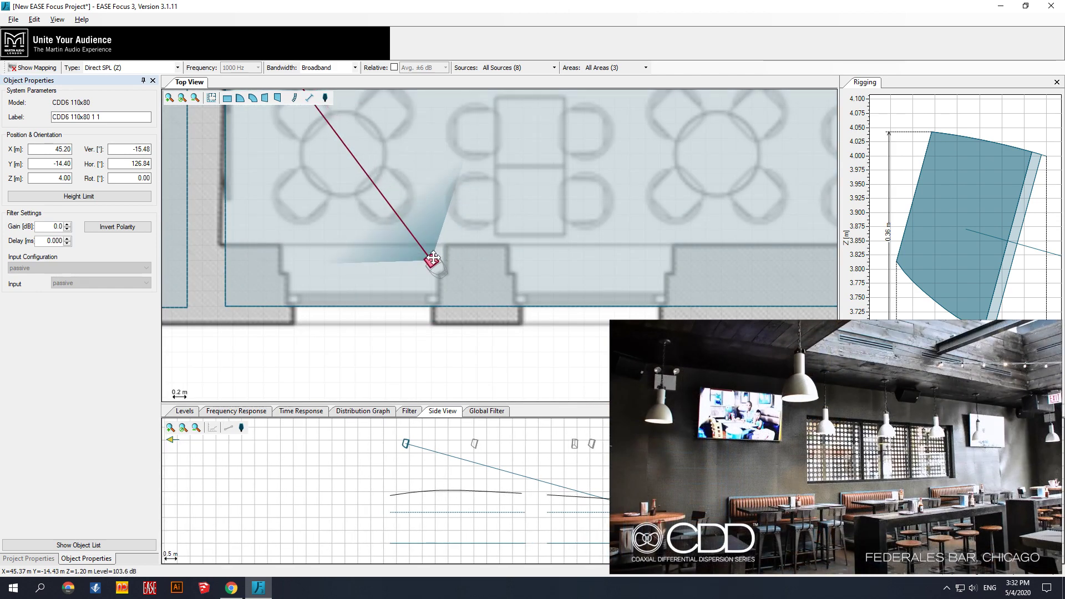
- Duplicate that loudspeaker right of the same pillar at about X 46.34, Y -14.36 m and aim it at about 53.22° horizontally
scroll(441, 302, "down", 3)
scroll(441, 302, "down", 2)
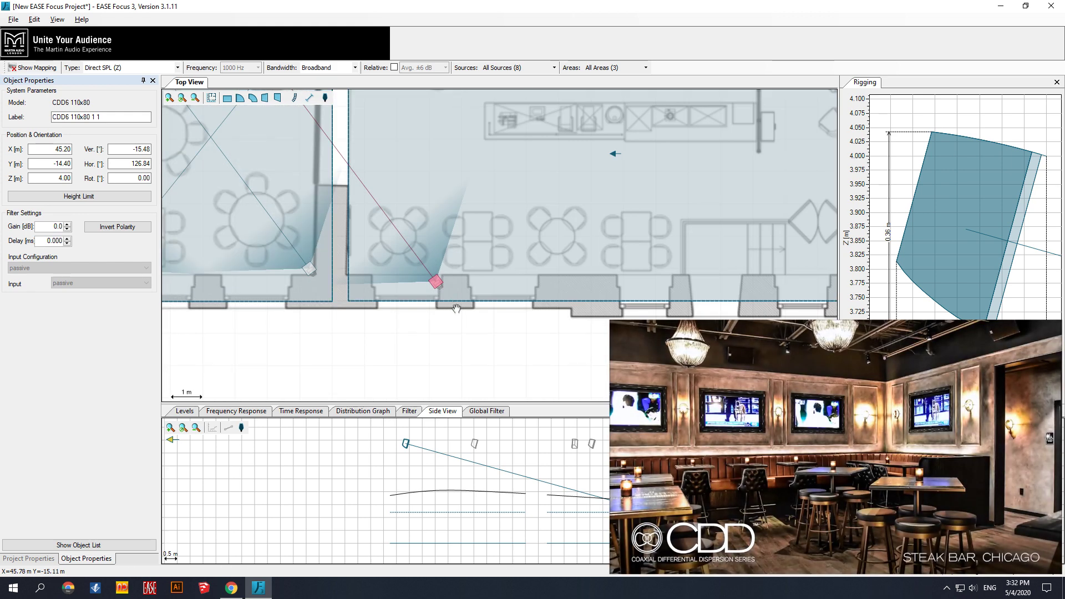
left_click_drag(455, 308, 472, 281, "ctrl")
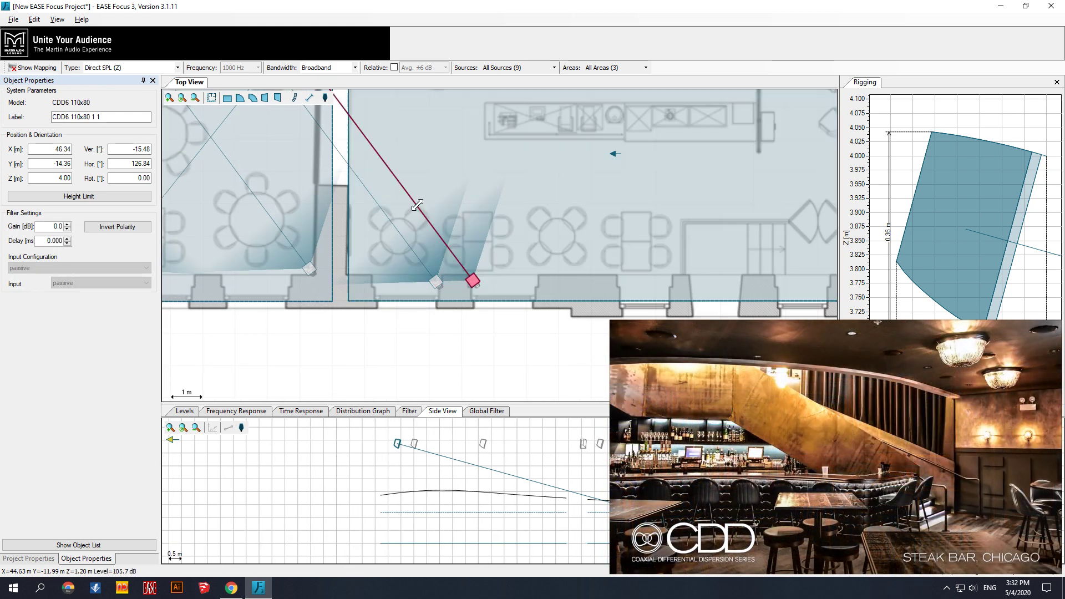
left_click_drag(419, 208, 533, 198)
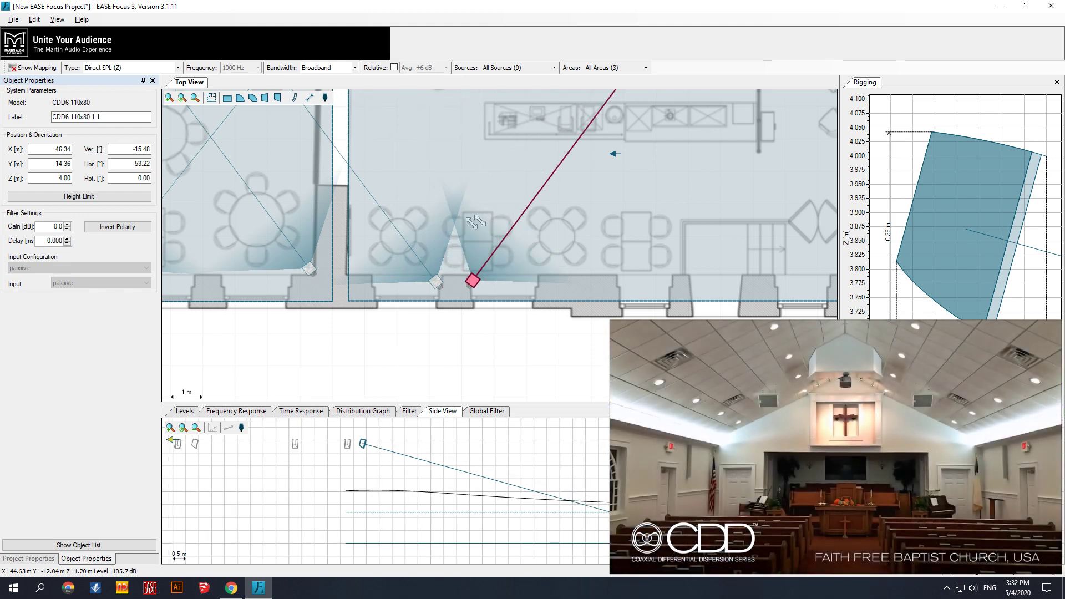
- Duplicate the loudspeaker beside the stairs at about X 52.41, Y -14.32 m and aim it at about 128.64° horizontally
scroll(476, 222, "down", 4)
left_click_drag(519, 310, 395, 366)
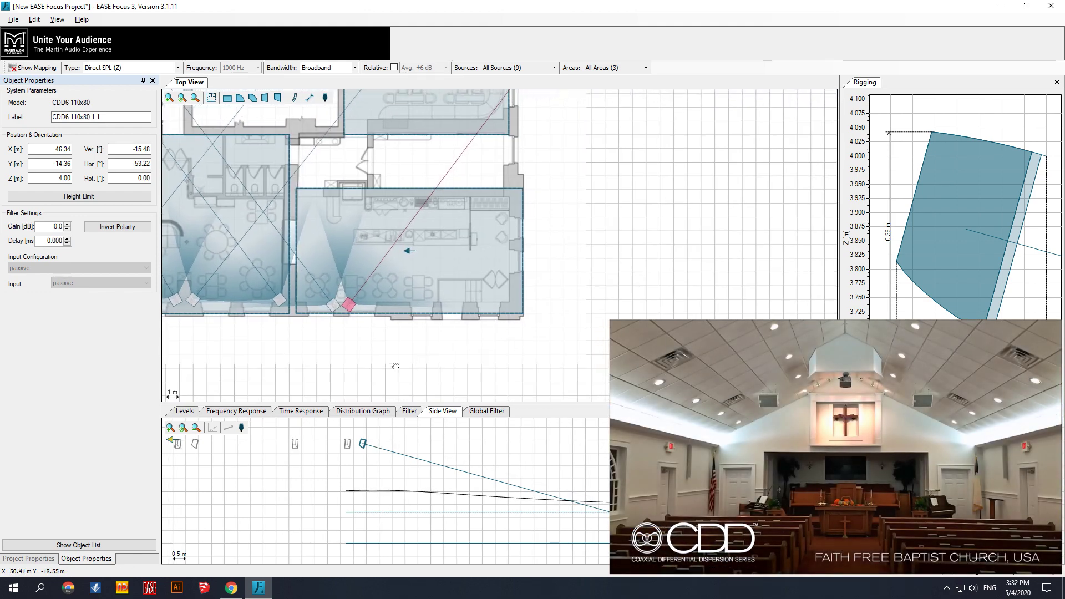
scroll(412, 323, "up", 3)
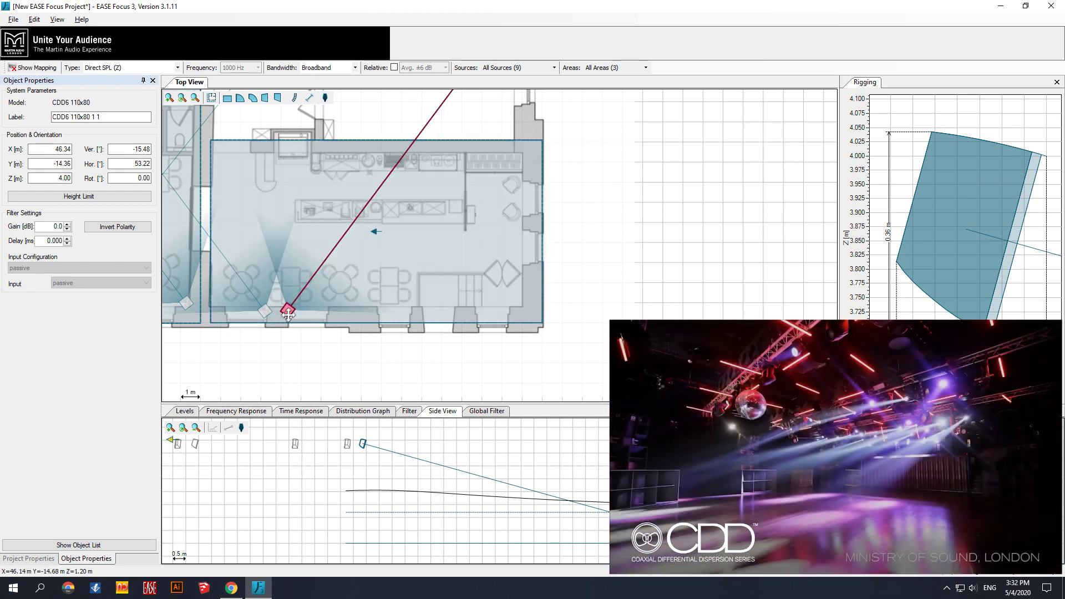
left_click_drag(289, 312, 409, 311, "ctrl")
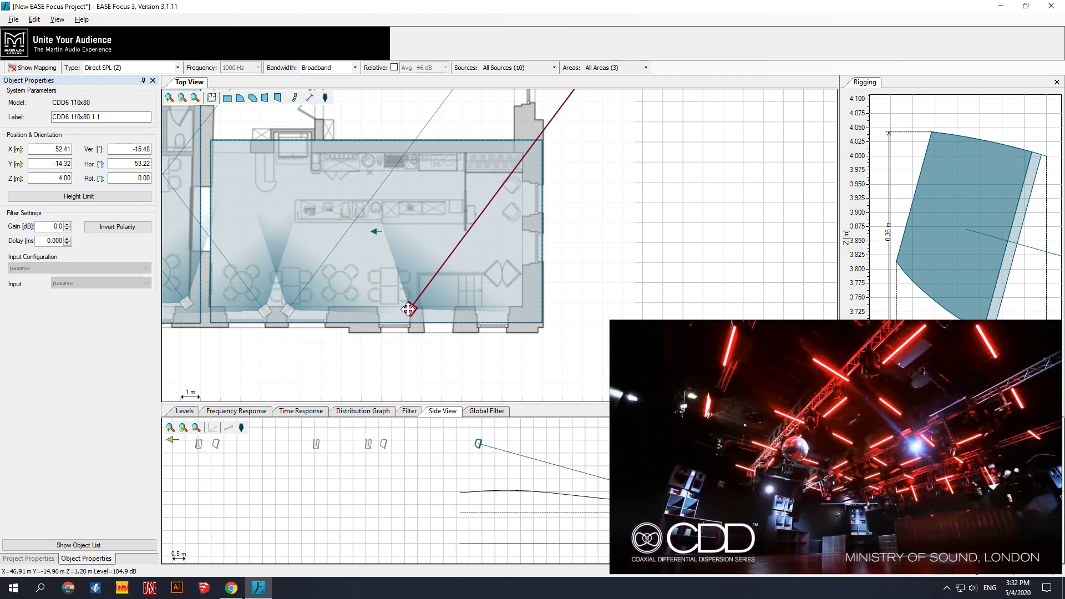
scroll(409, 309, "up", 3)
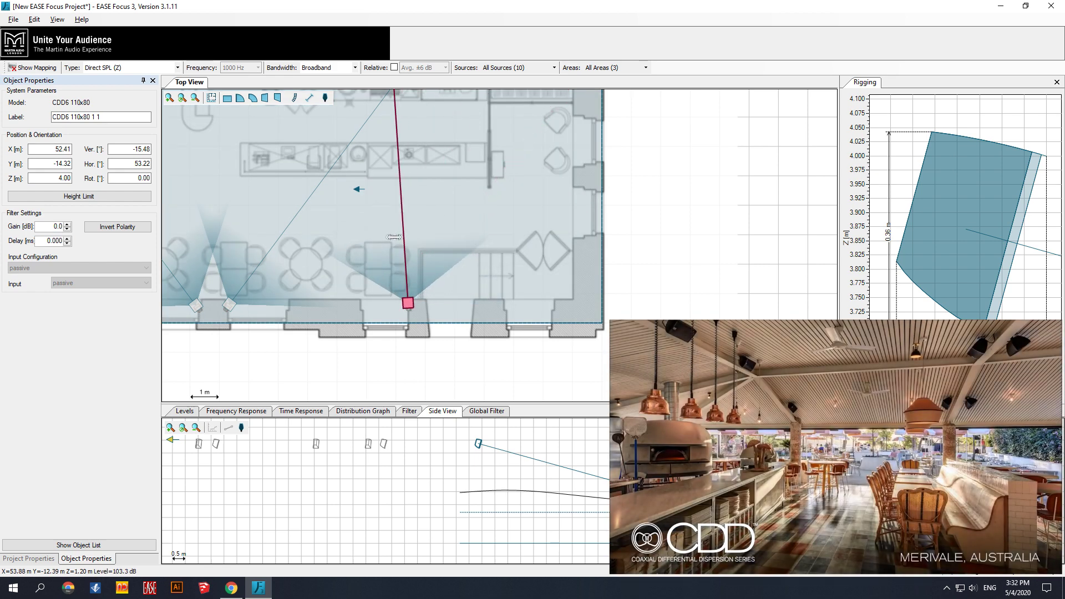
left_click_drag(394, 236, 357, 246)
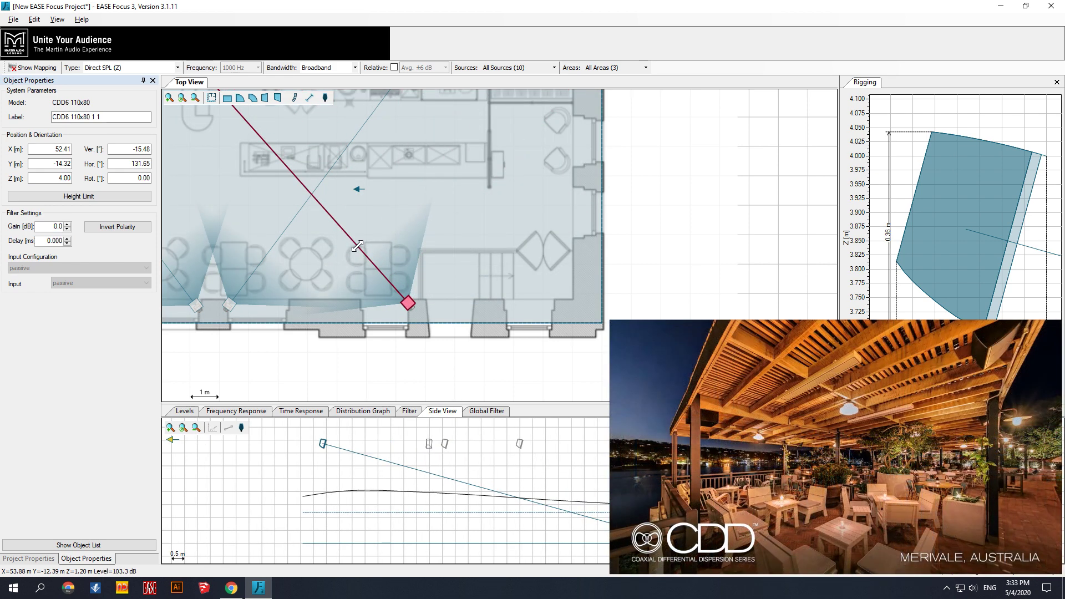
left_click_drag(360, 244, 361, 243)
- Paste a loudspeaker copy into the room's lower-right corner at X 58.00, Y -14.00 m and aim it at about 116.57° horizontally
scroll(450, 280, "down", 2)
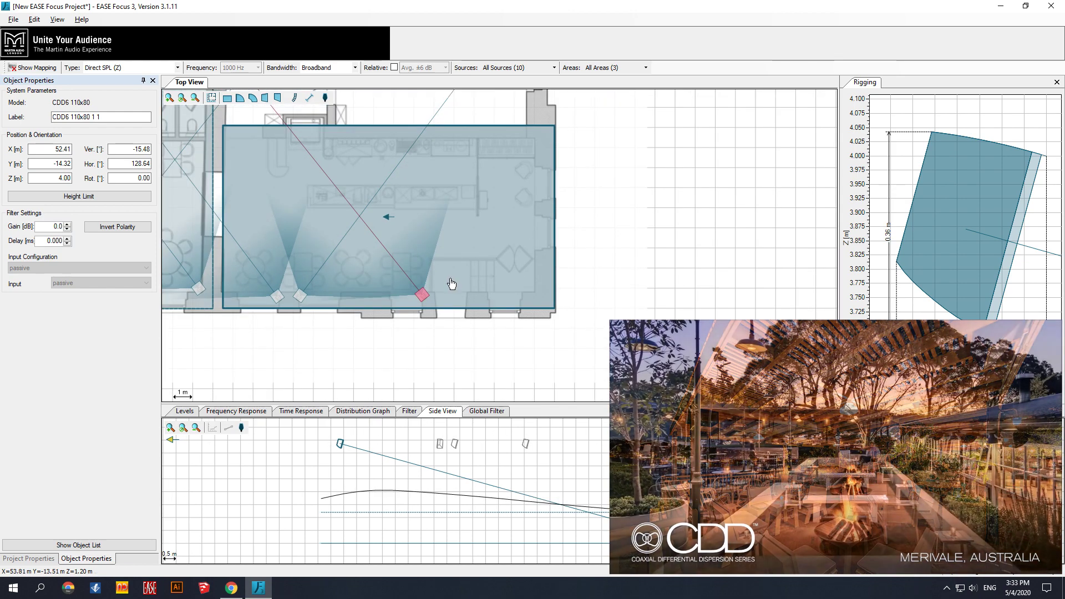
key("ctrl+v")
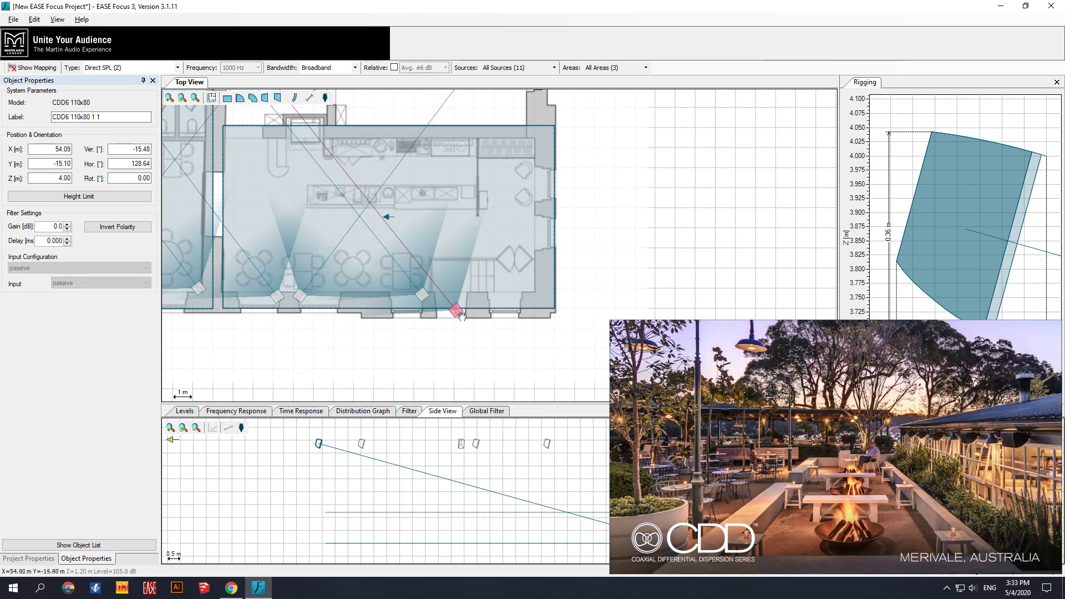
left_click_drag(455, 307, 526, 286)
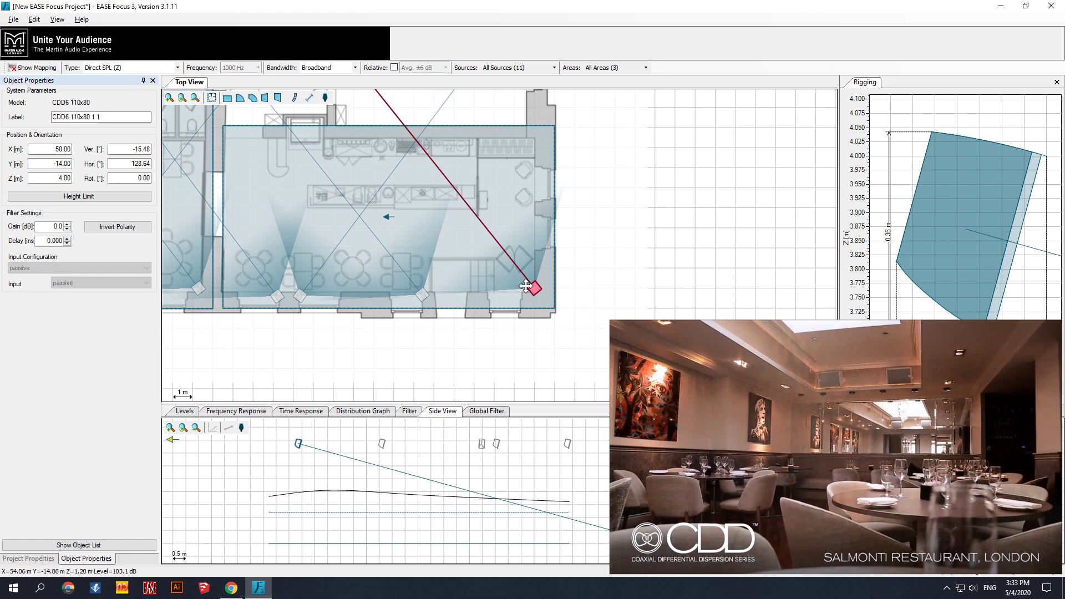
left_click_drag(480, 219, 491, 207)
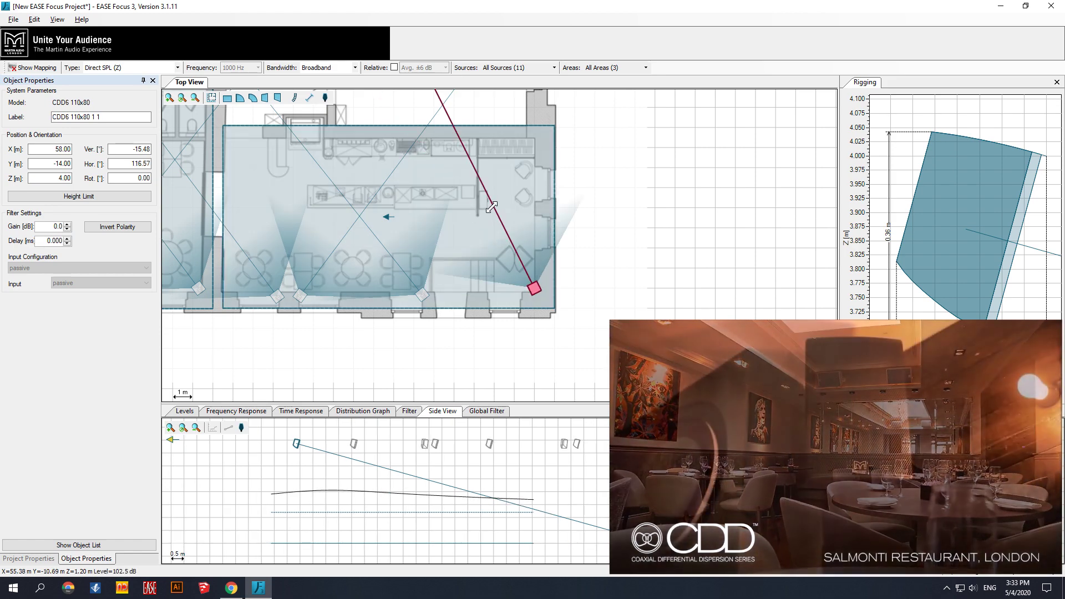
scroll(518, 255, "down", 2)
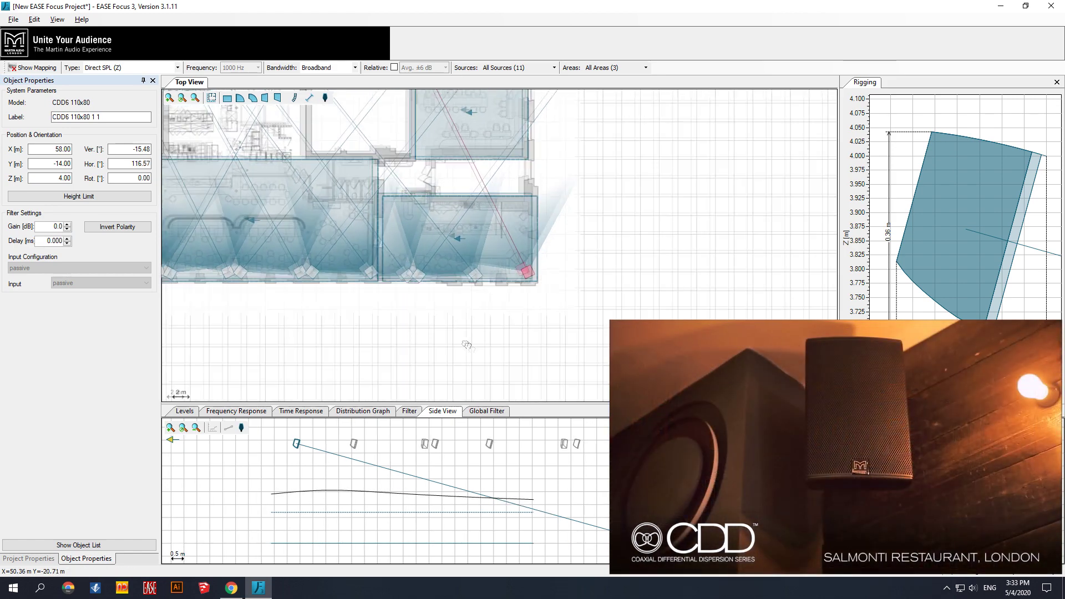
- Add a loudspeaker copy in the upper-right room at X 49.00, Y -0.60 m and aim it at 90.00° towards the long table
left_click_drag(467, 345, 495, 379)
left_click_drag(447, 349, 509, 380)
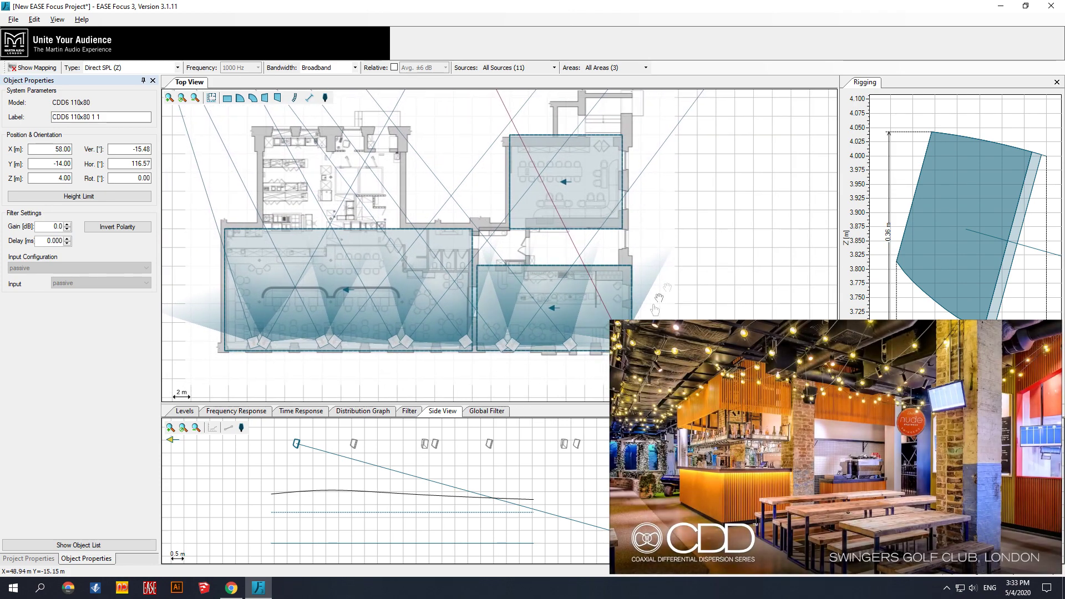
left_click_drag(703, 235, 681, 263)
left_click(577, 265)
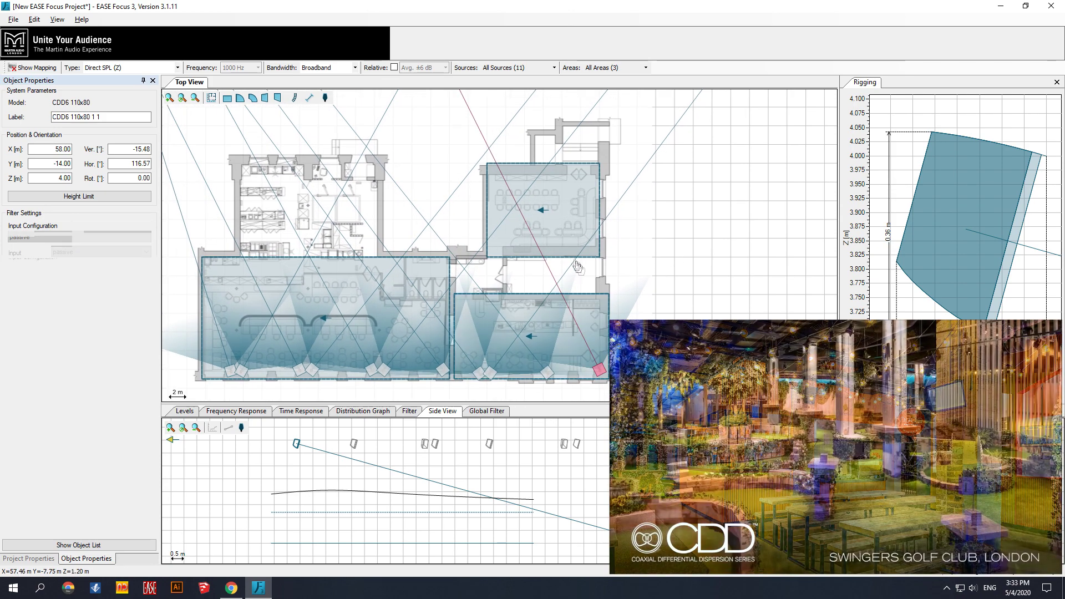
left_click_drag(599, 369, 577, 219)
scroll(589, 241, "up", 1)
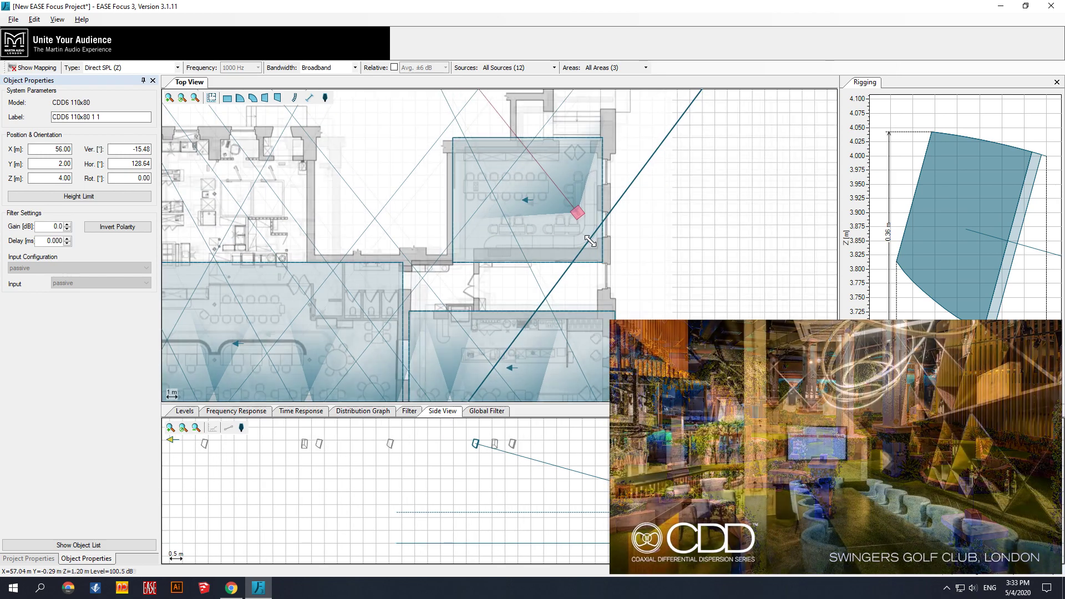
scroll(589, 240, "up", 2)
left_click_drag(568, 274, 570, 322)
scroll(571, 321, "up", 2)
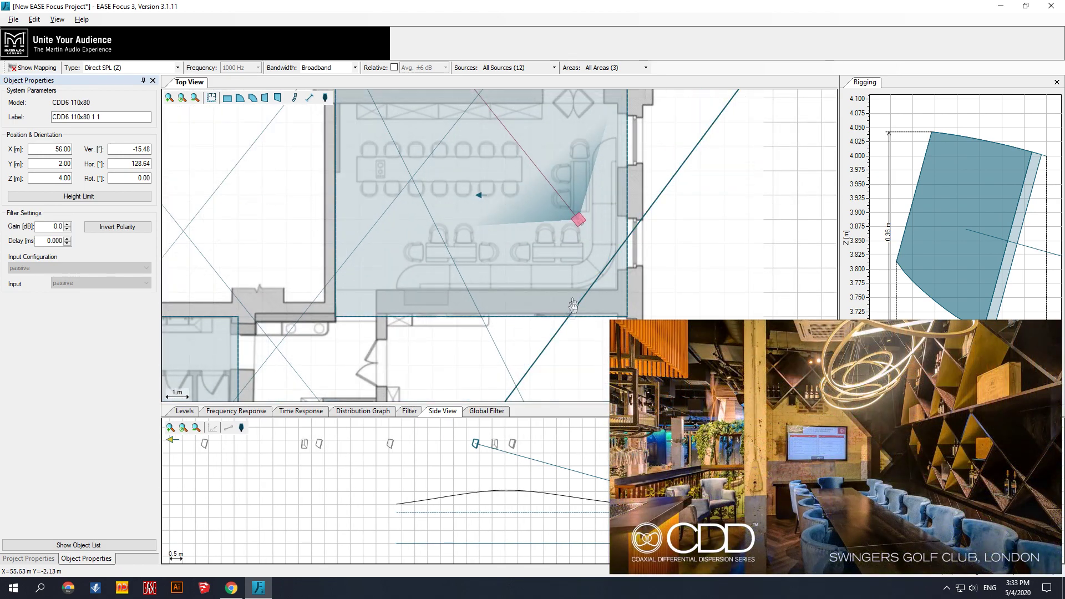
left_click_drag(576, 221, 408, 284)
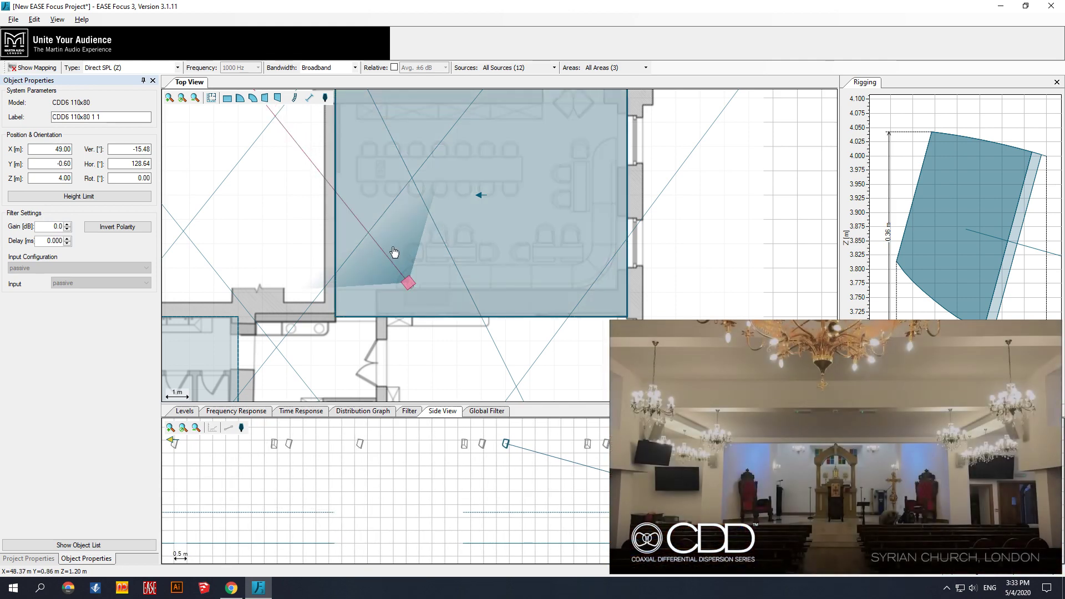
left_click_drag(406, 242, 408, 242)
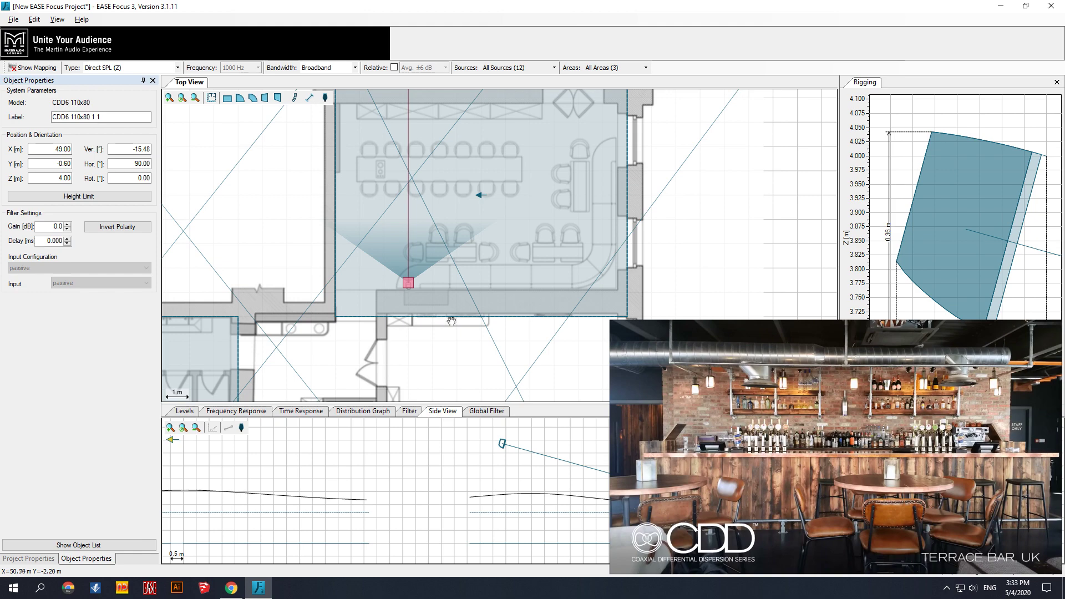
- Duplicate that loudspeaker along the same bench wall to about X 56.00, Y -0.63 m, keeping the 90.00° aim
left_click_drag(442, 298, 588, 282)
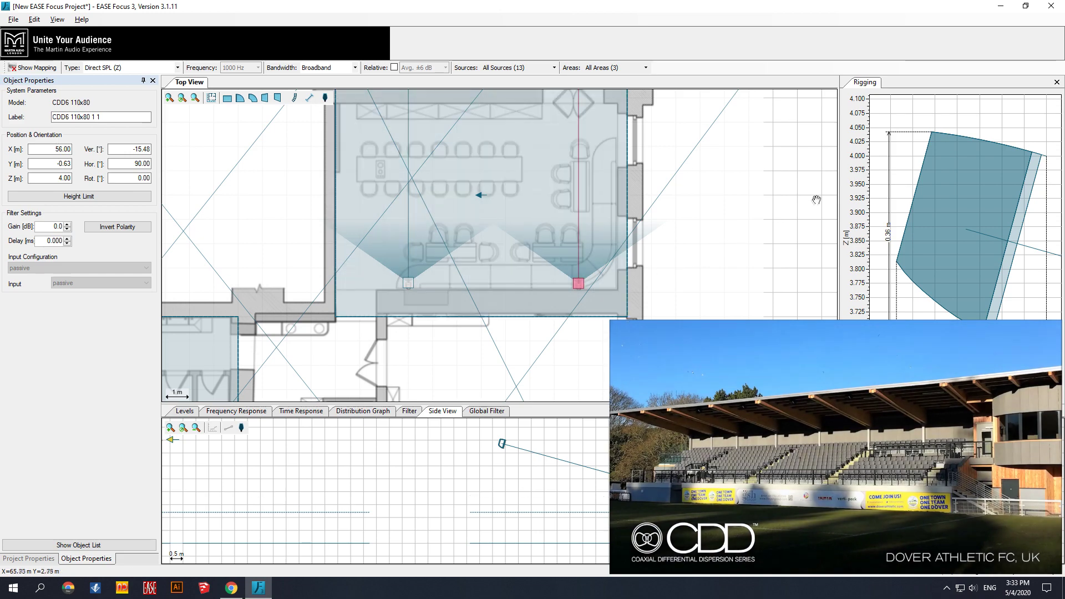
left_click_drag(817, 200, 809, 244)
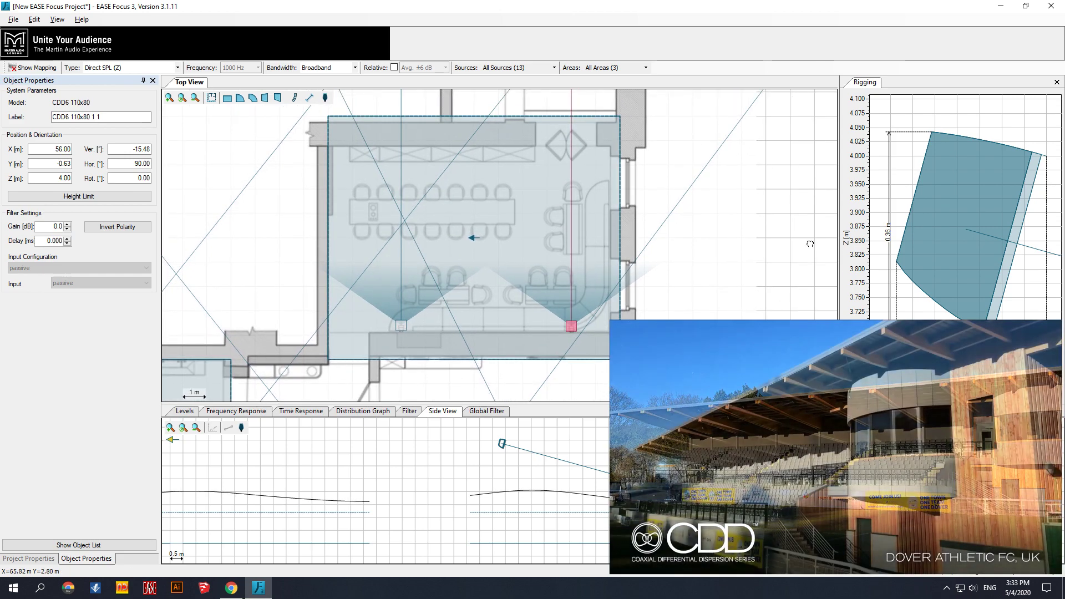
- Turn on the Direct SPL mapping for all sources and all three audience areas
scroll(608, 250, "down", 5)
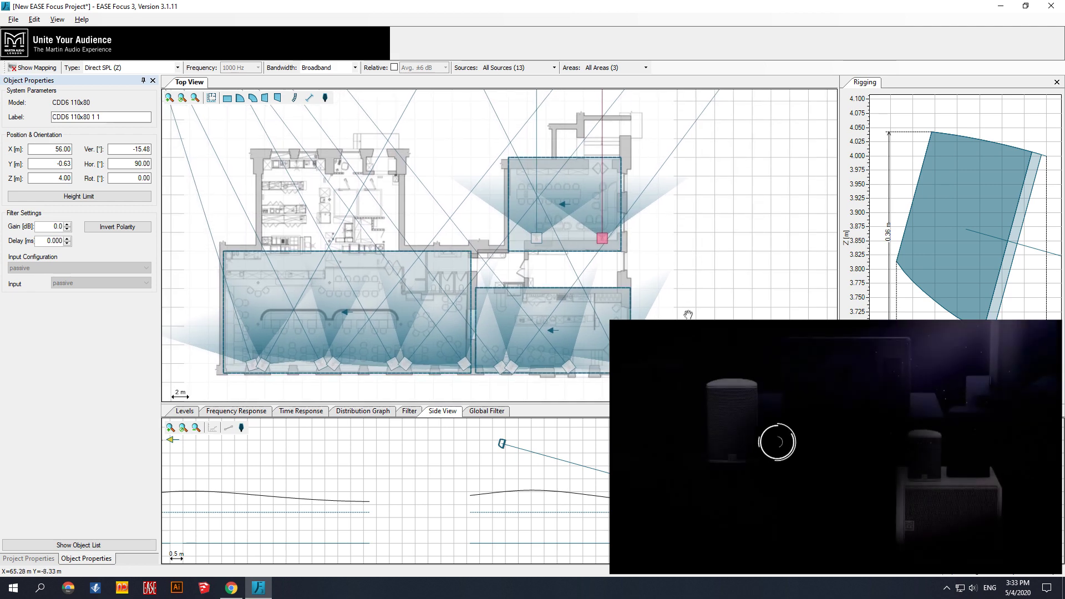
left_click_drag(688, 314, 735, 320)
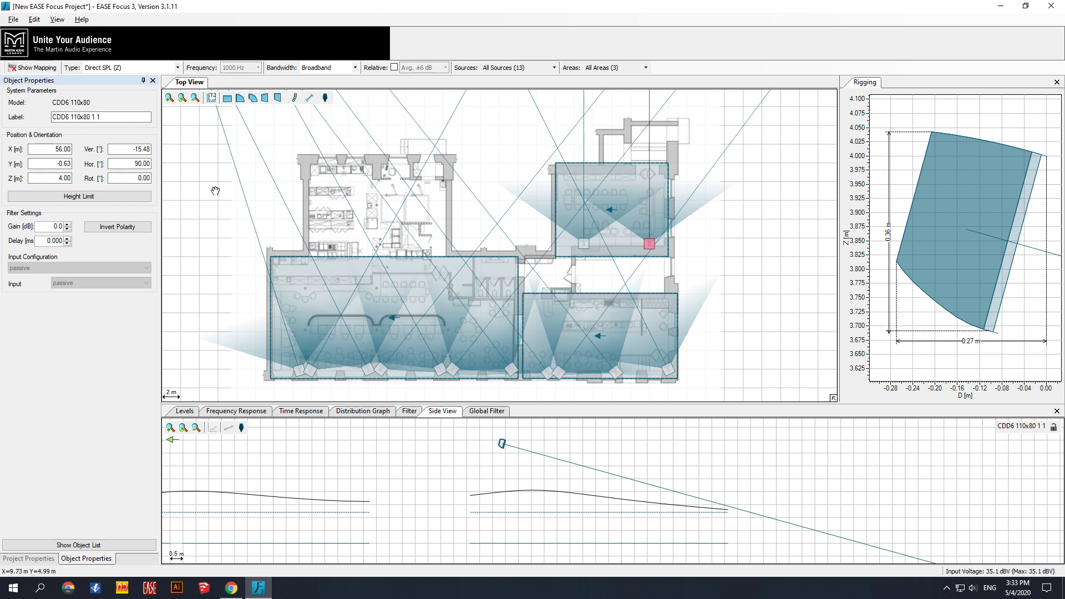
left_click(37, 68)
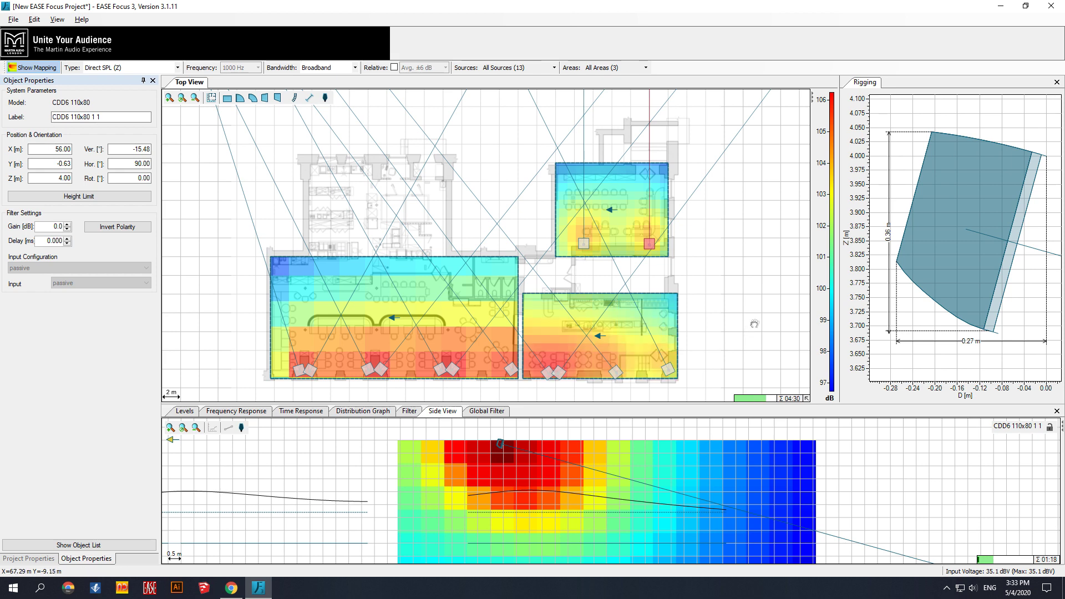
- Examine the broadband SPL distribution across the three audience areas, from the loudspeaker wall to the far side of each room
left_click_drag(754, 324, 728, 322)
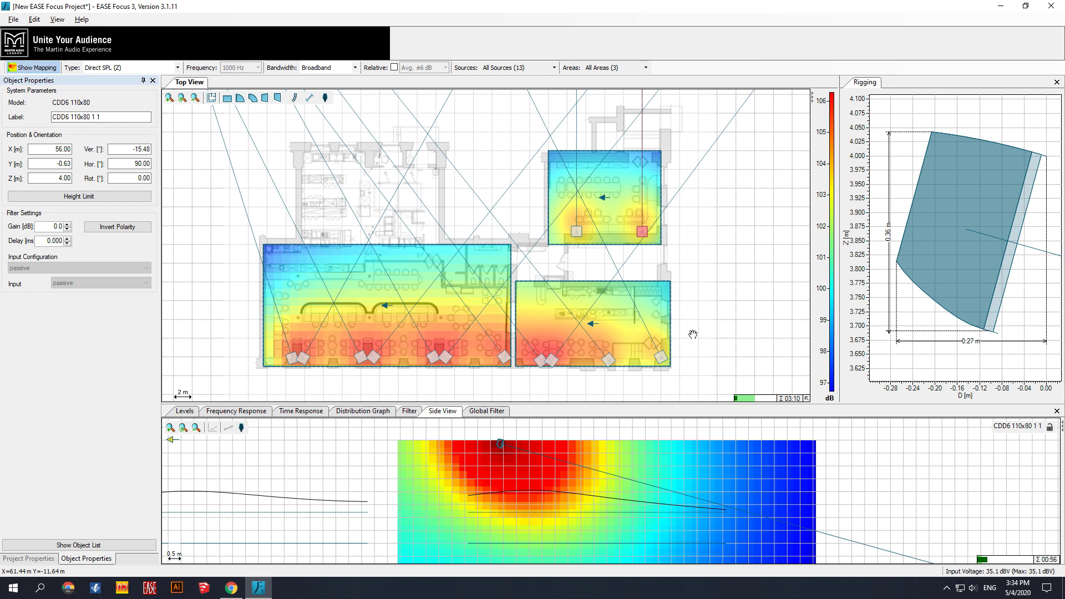
left_click_drag(691, 275, 709, 272)
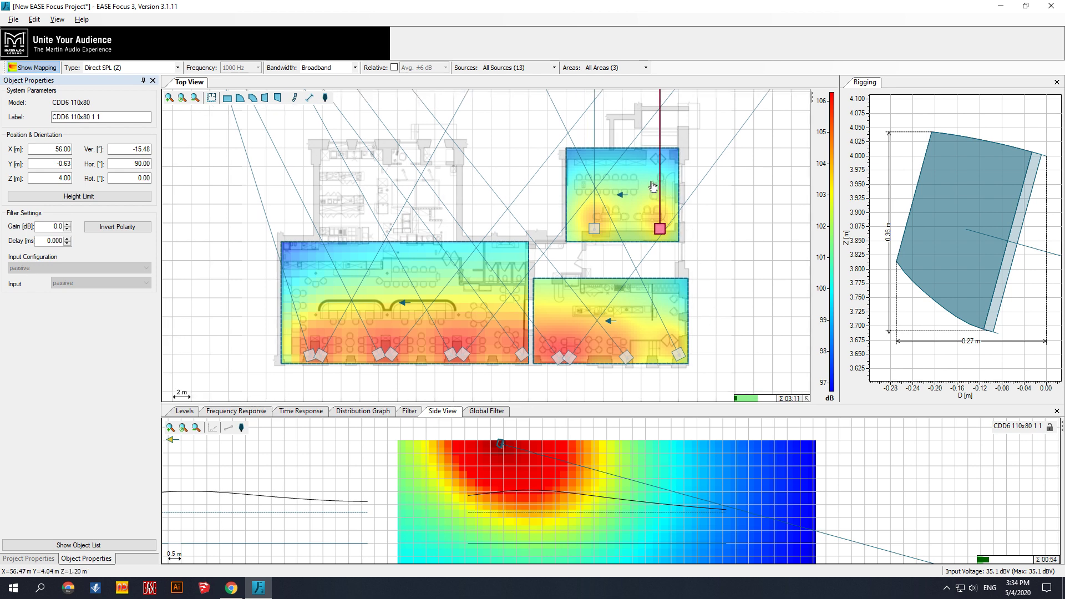
scroll(649, 182, "up", 2)
left_click_drag(779, 344, 775, 185)
scroll(698, 309, "up", 1)
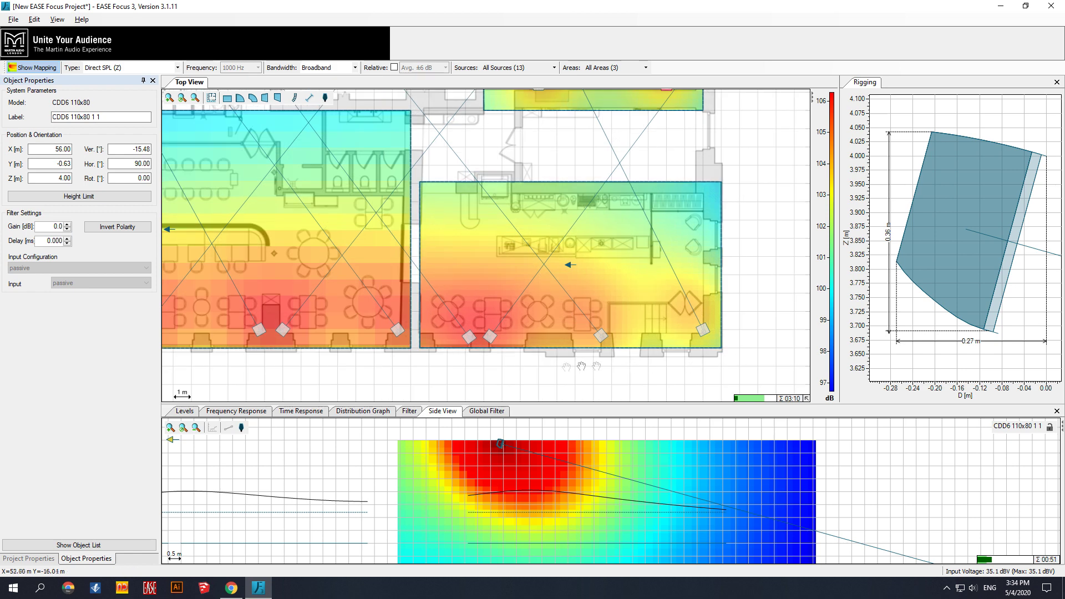
left_click_drag(450, 375, 521, 383)
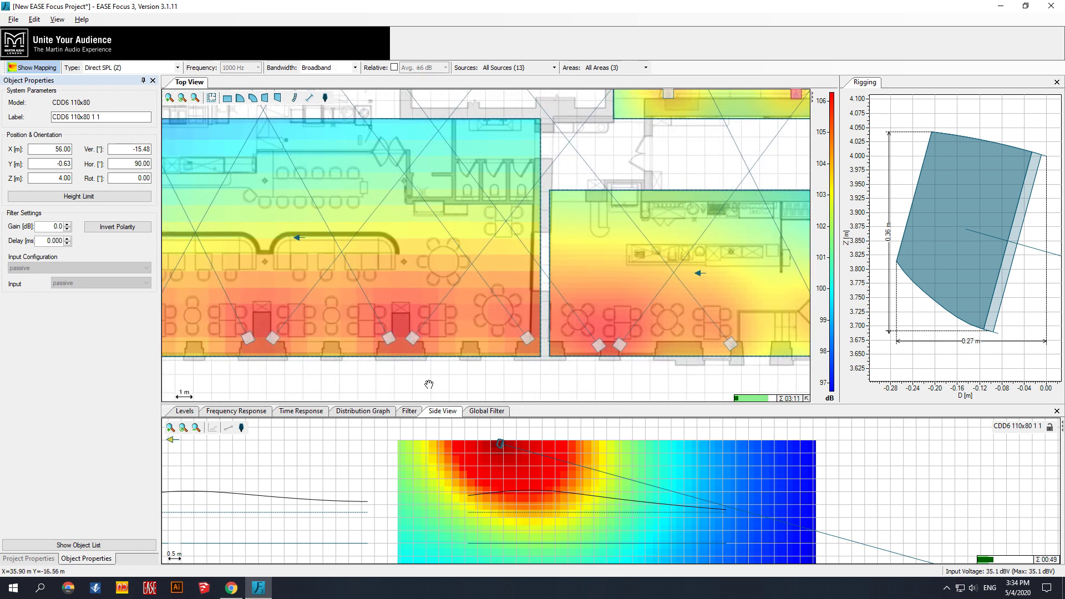
left_click_drag(429, 385, 502, 388)
scroll(537, 360, "up", 3)
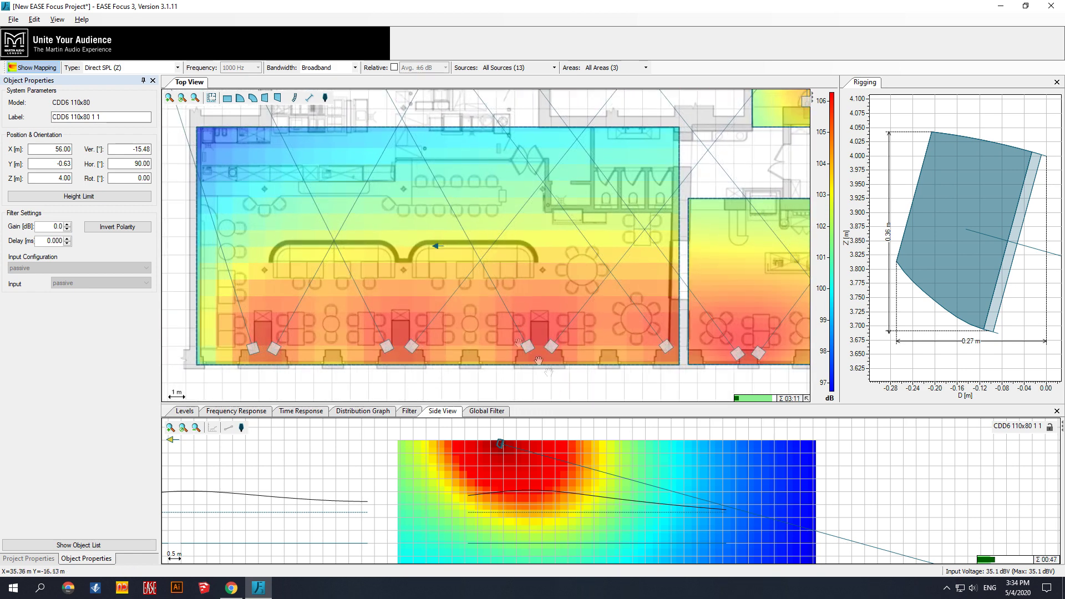
scroll(537, 361, "down", 2)
left_click_drag(414, 122, 323, 196)
scroll(456, 157, "down", 3)
left_click_drag(446, 155, 472, 178)
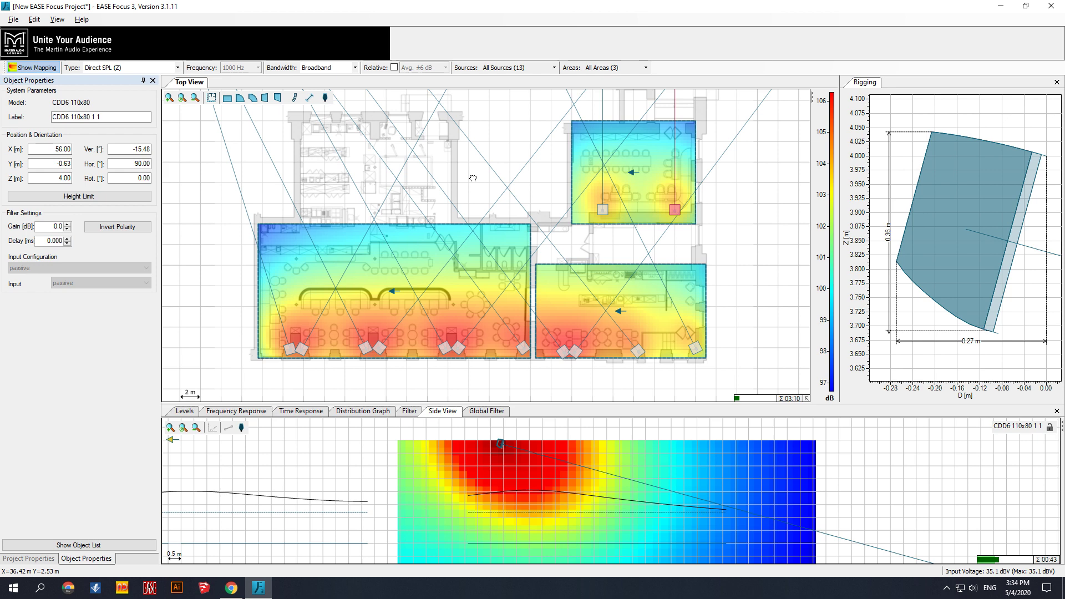
scroll(480, 188, "up", 1)
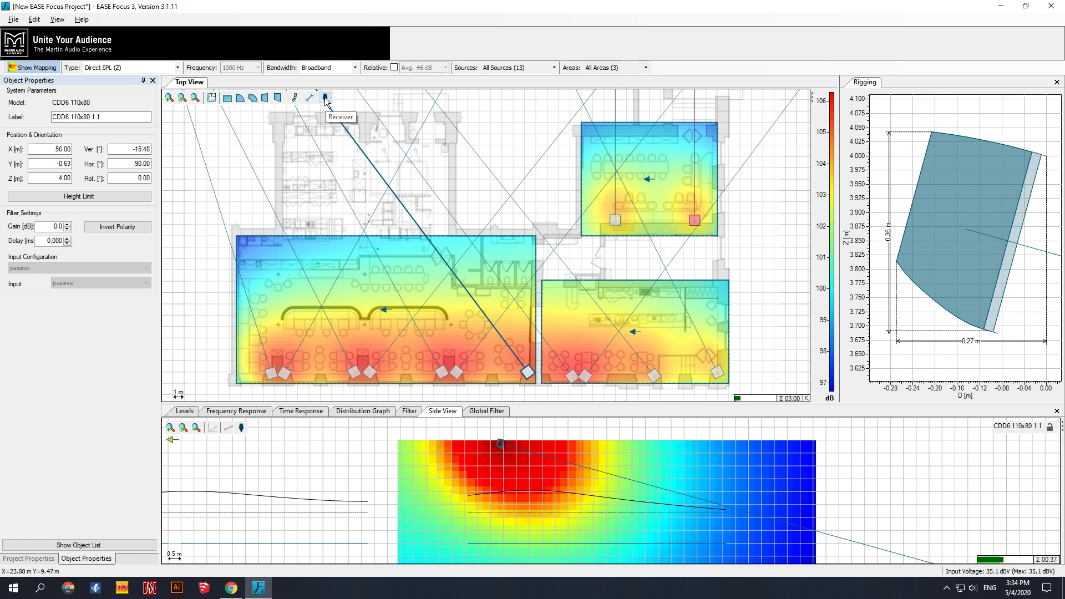
- Place two receivers in the large dining room, at X 24.00, Y -10.00 m and X 32.00, Y -13.00 m
left_click(328, 330)
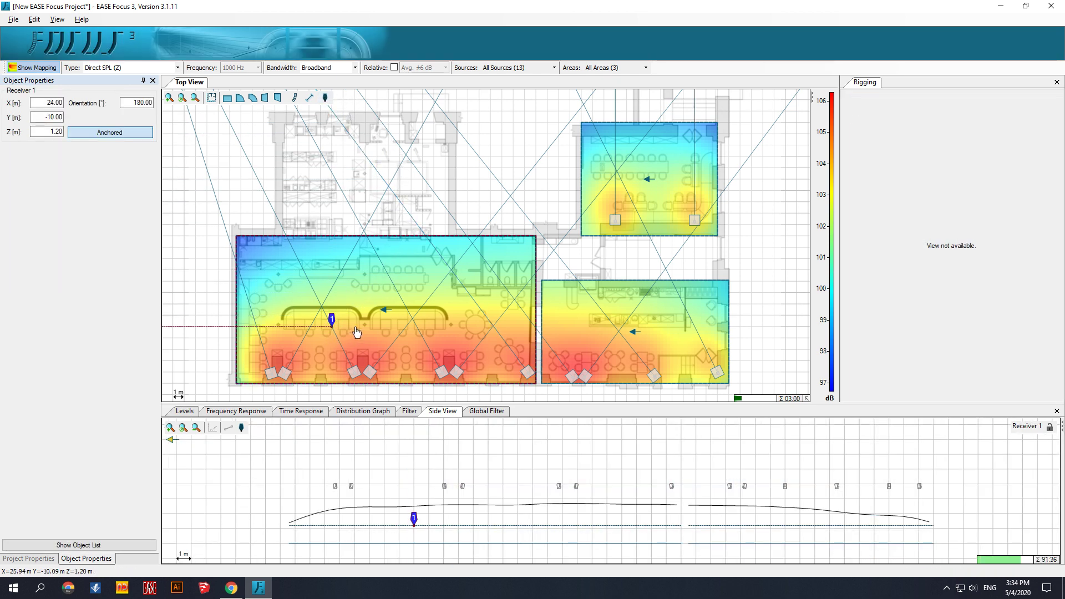
left_click(325, 97)
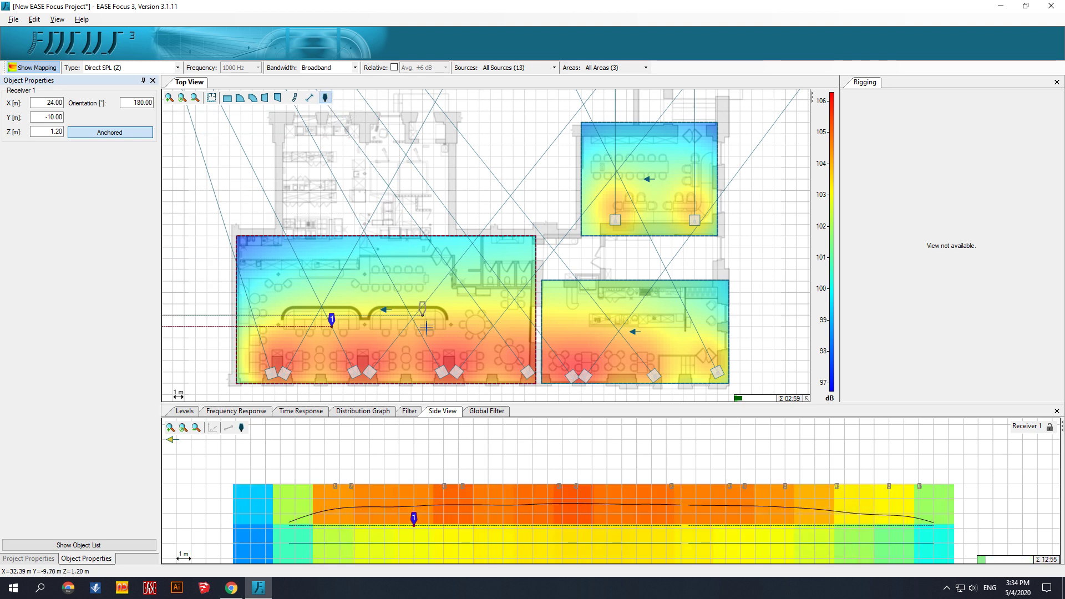
left_click(421, 361)
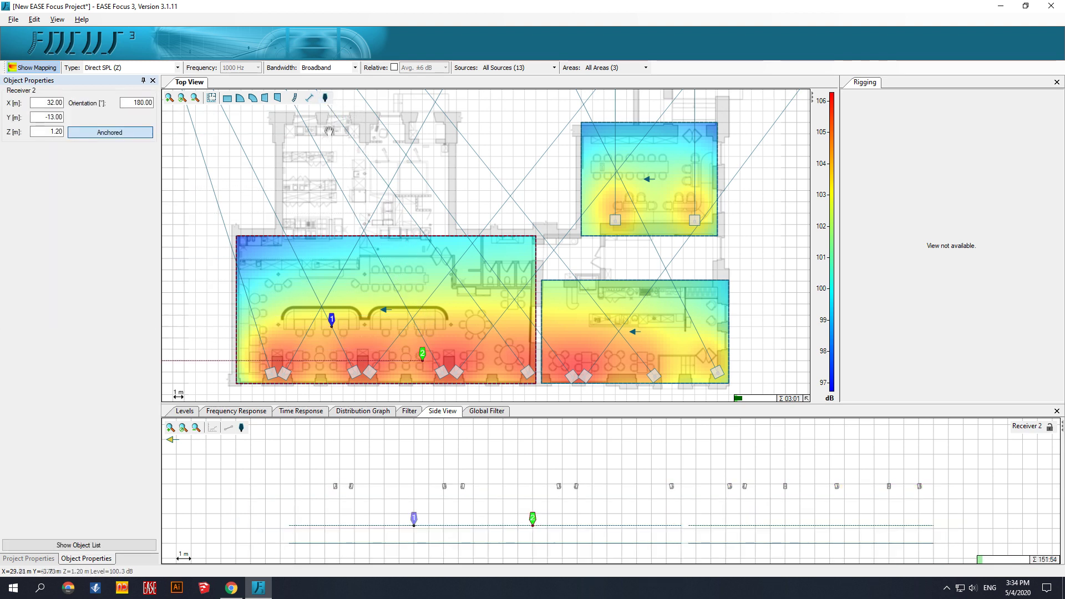
- Place two receivers in the lower-right room, at X 47.00, Y -13.00 m and X 44.00, Y -10.00 m
left_click(325, 98)
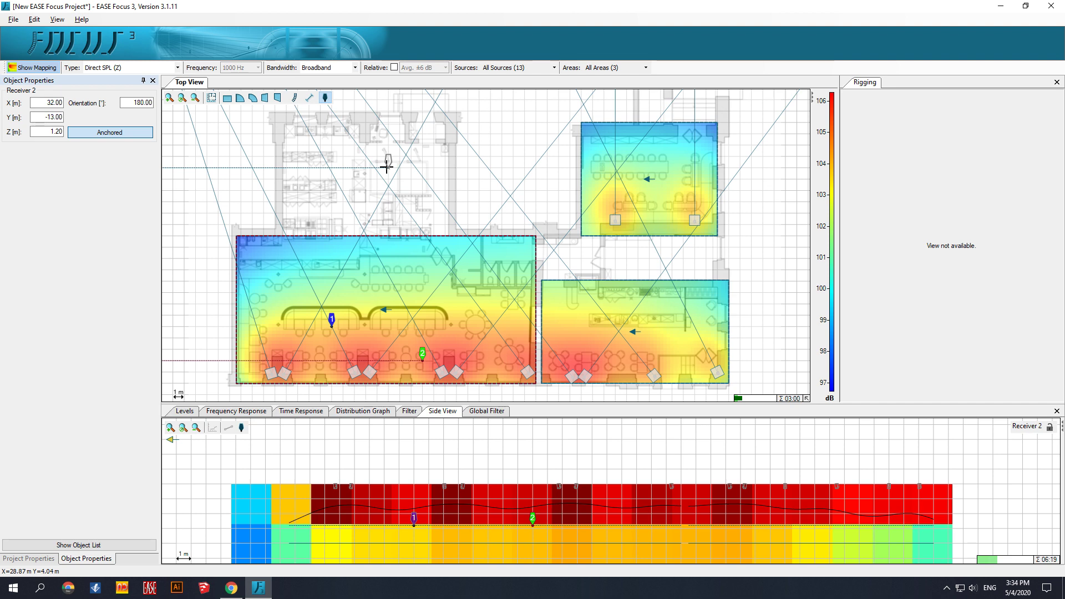
left_click(589, 357)
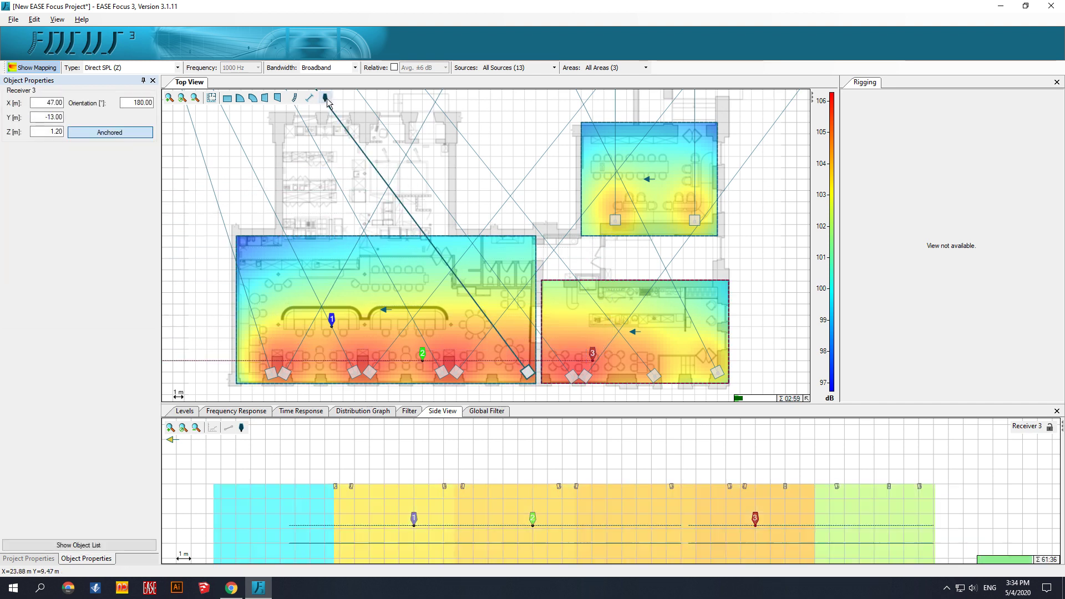
left_click(325, 99)
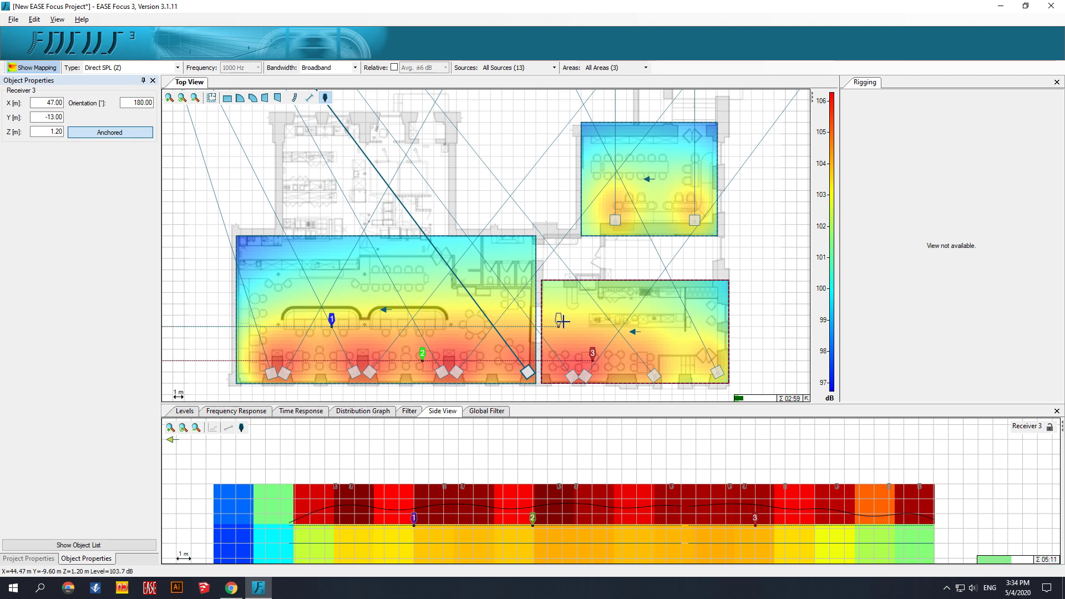
left_click(548, 308)
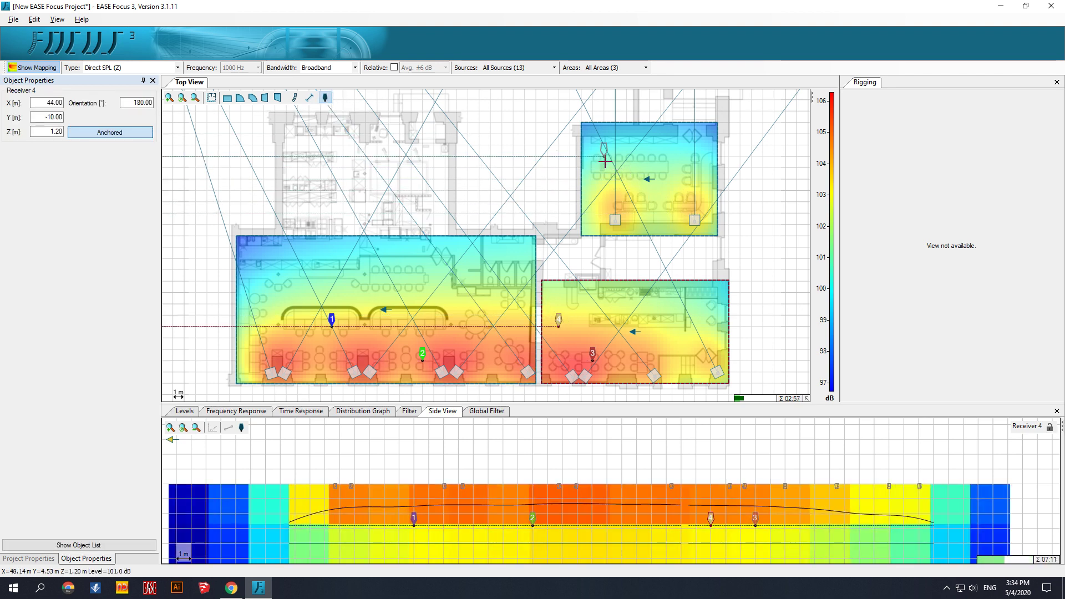
- Place receivers in the upper-right room at X 48.00, Y 5.00 m and X 53.00, Y 3.00 m, and display the receivers' frequency responses
left_click(604, 156)
left_click(325, 98)
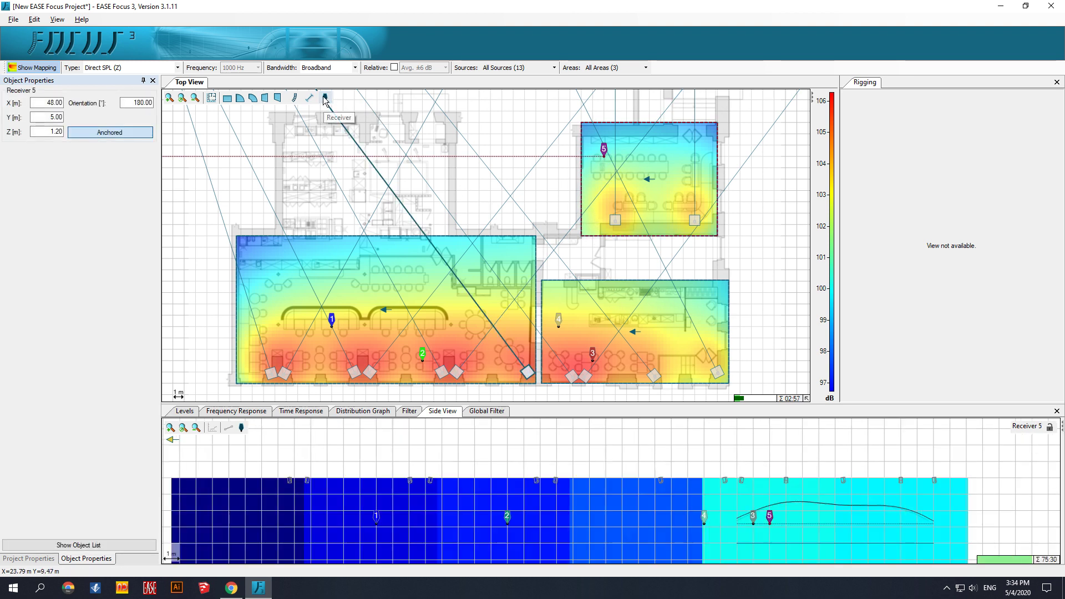
left_click(665, 175)
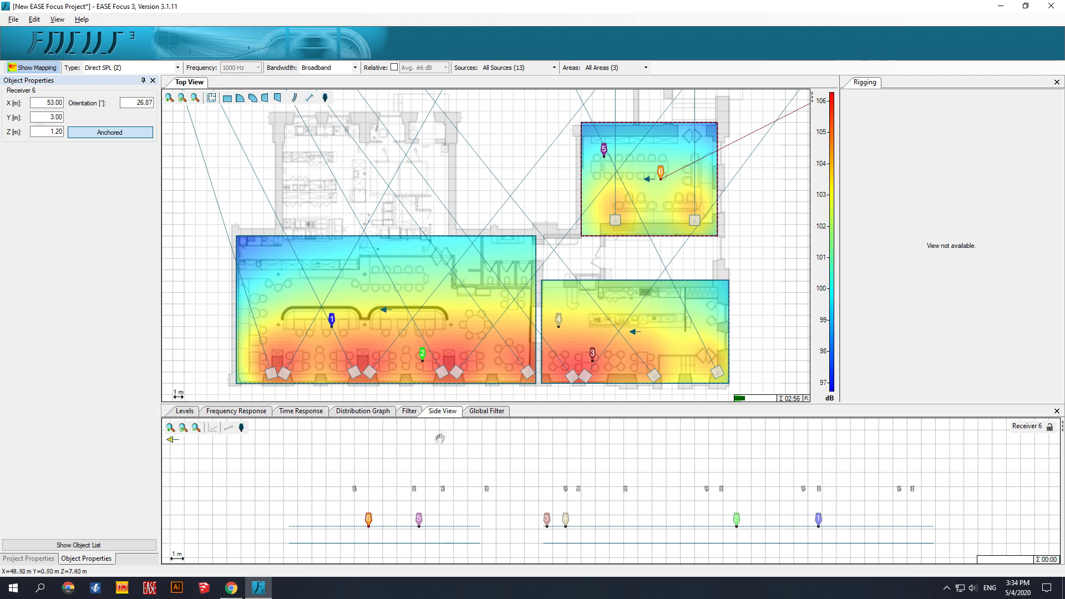
left_click(235, 413)
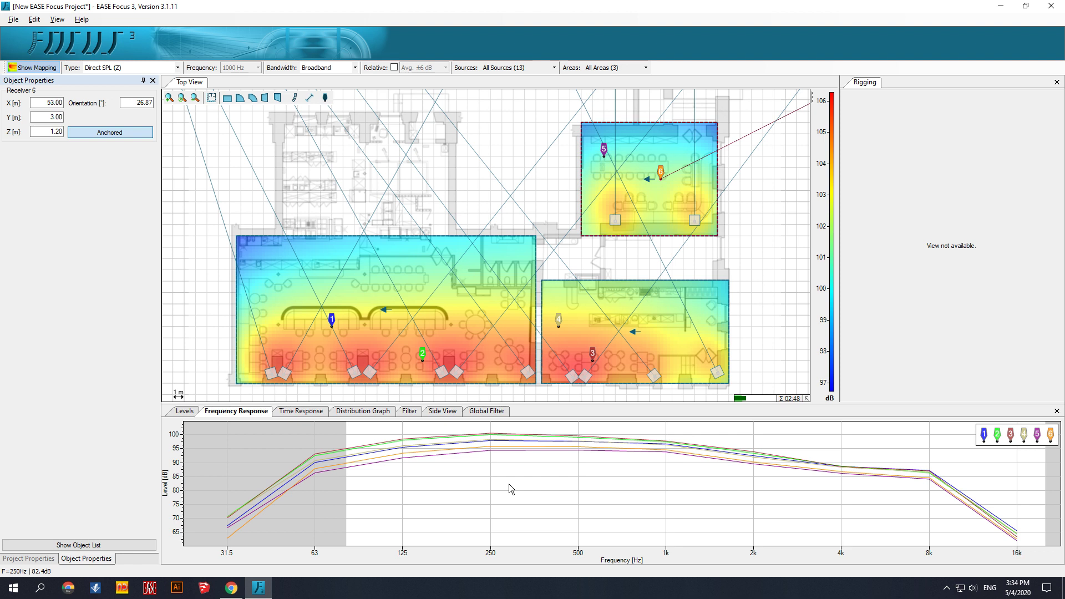
- Add one more receiver per room: large room X 18.00, Y -6.00; lower-right X 57.00, Y -9.00; upper-right X 55.00, Y 5.00 m
left_click(325, 98)
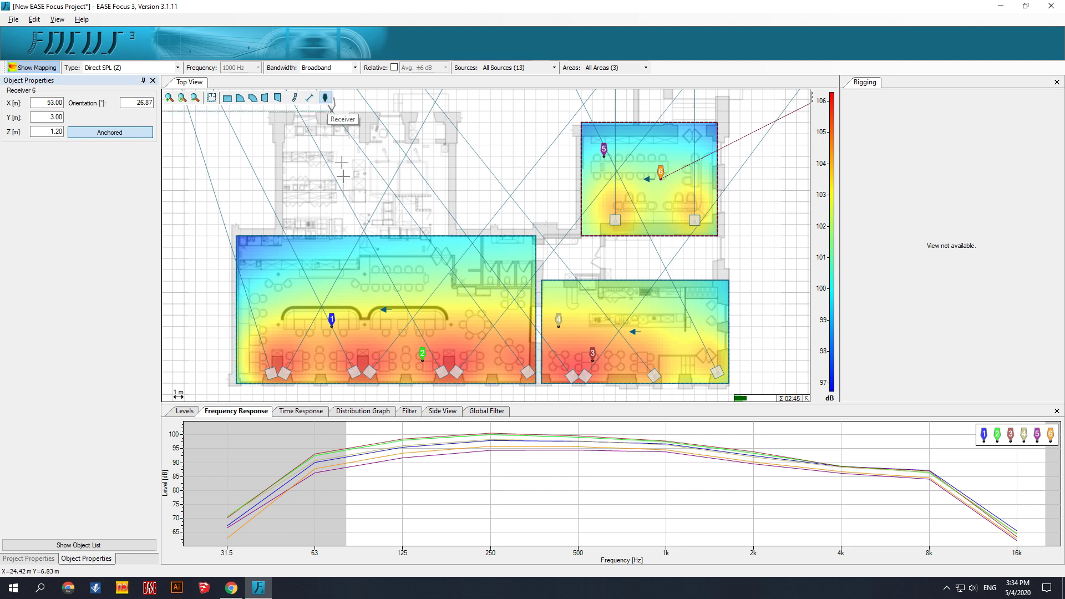
left_click(264, 283)
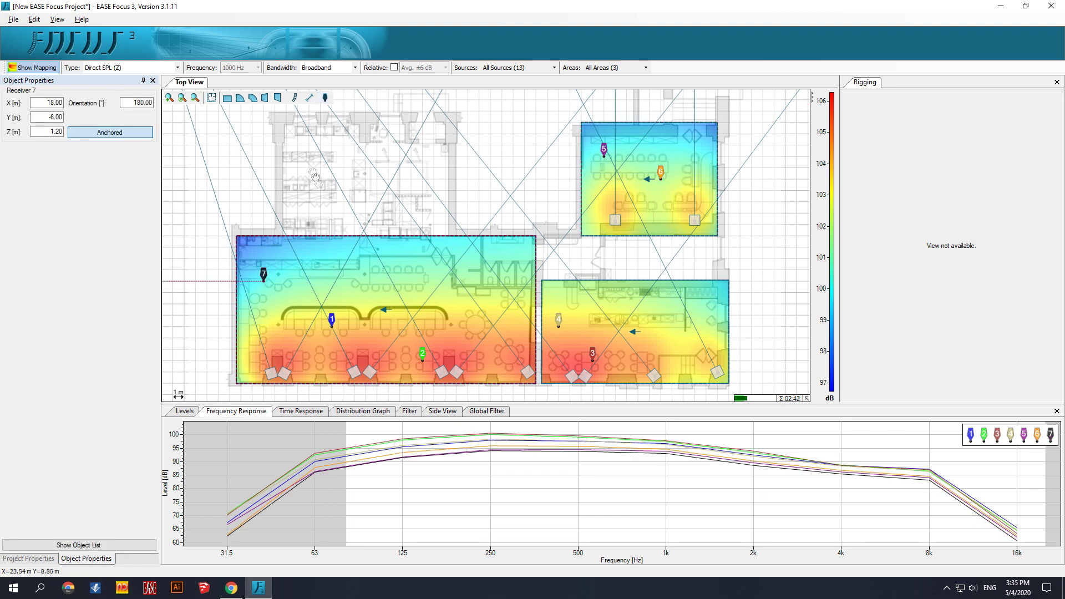
left_click(326, 99)
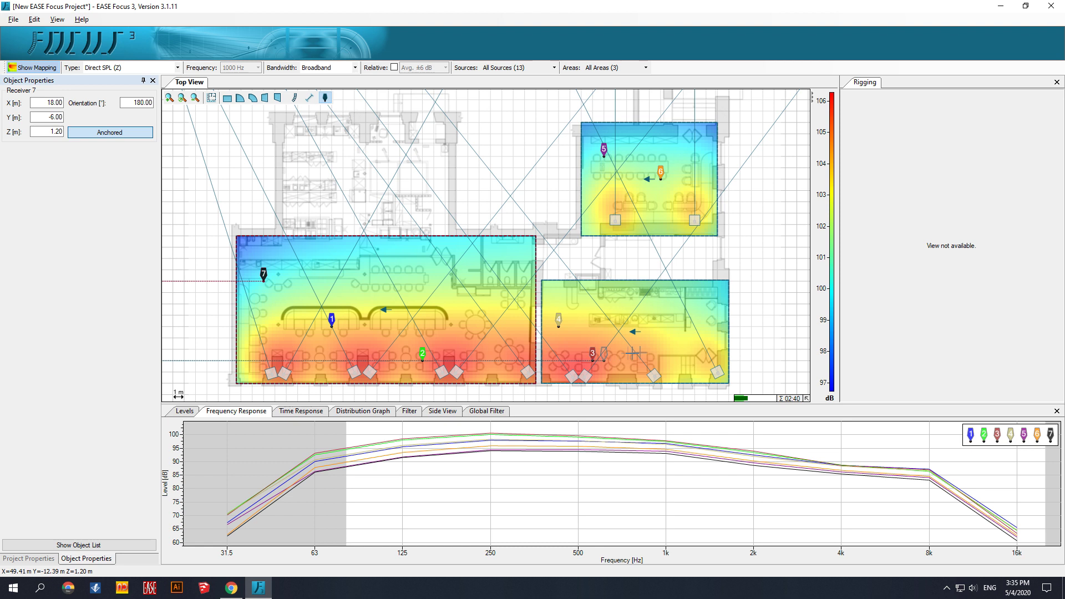
left_click(709, 311)
left_click(326, 99)
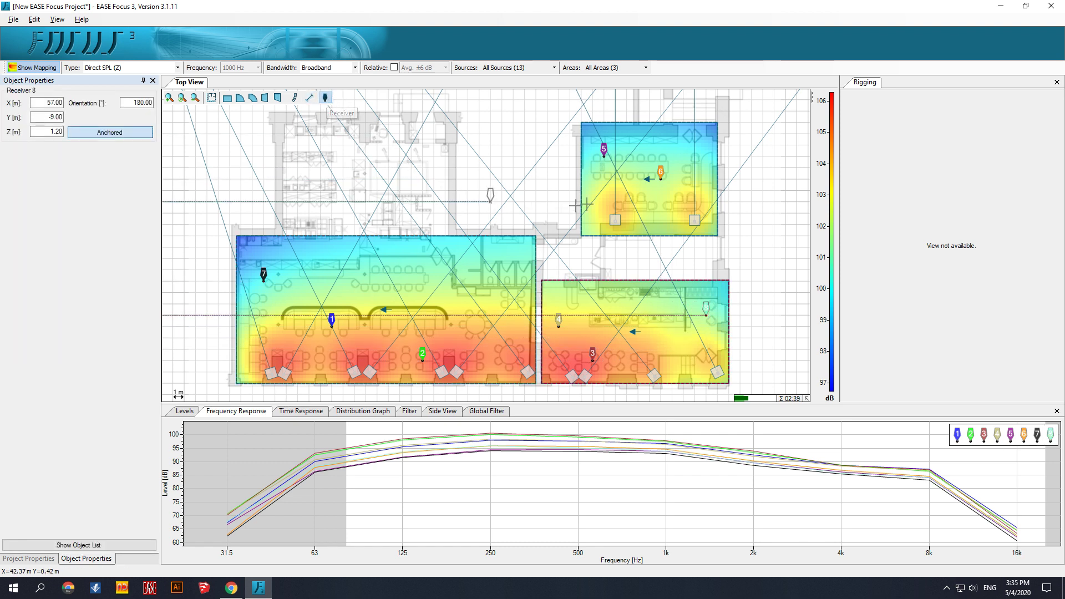
left_click(681, 150)
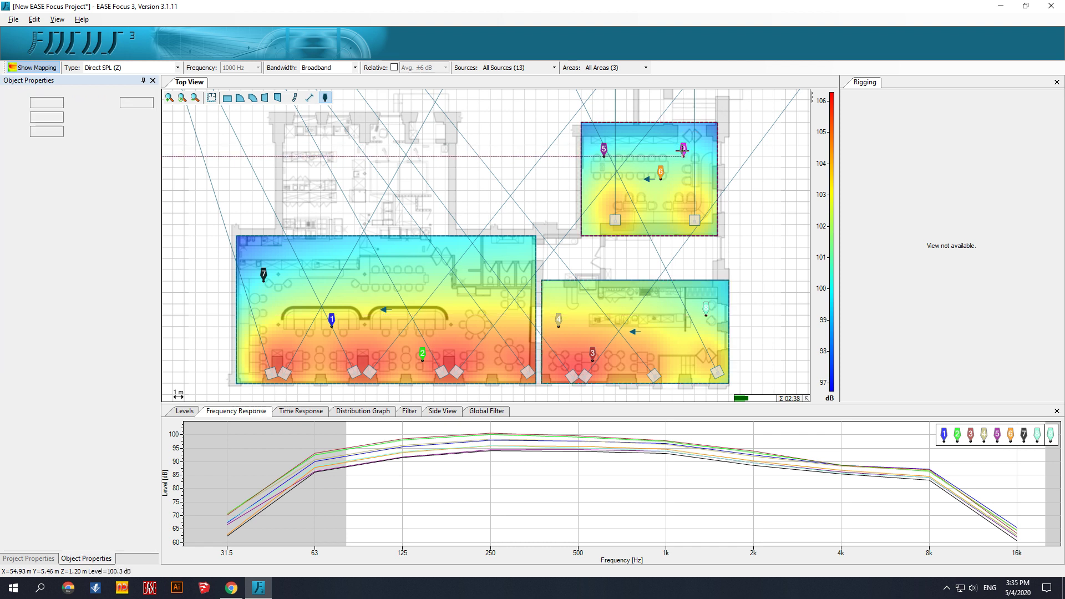
- Add two more receivers in the large room, at X 31.00, Y -5.00 m and X 39.00, Y -8.00 m
left_click(326, 98)
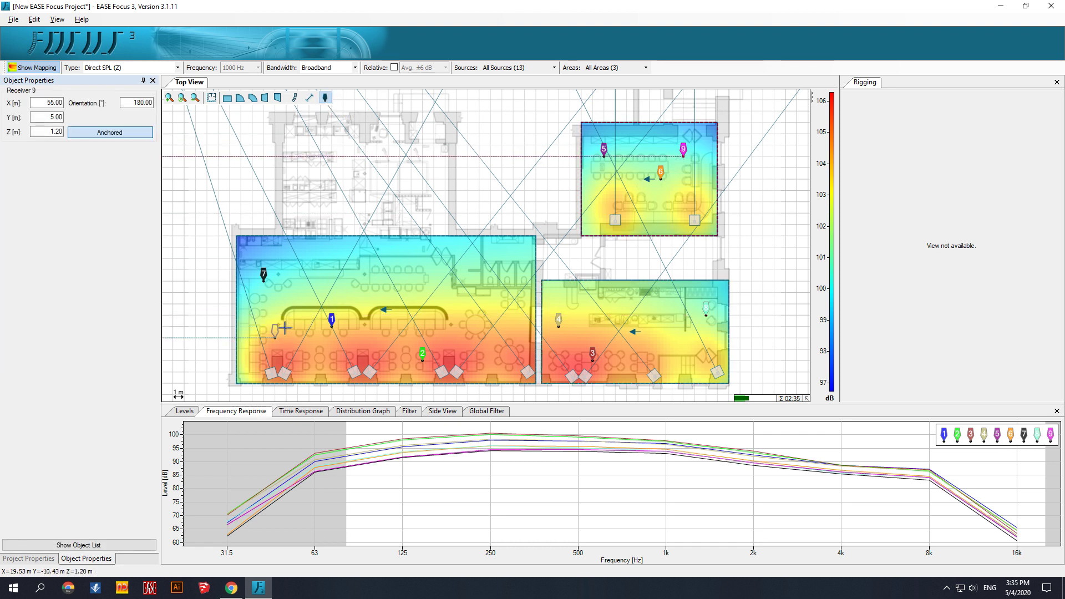
left_click(415, 271)
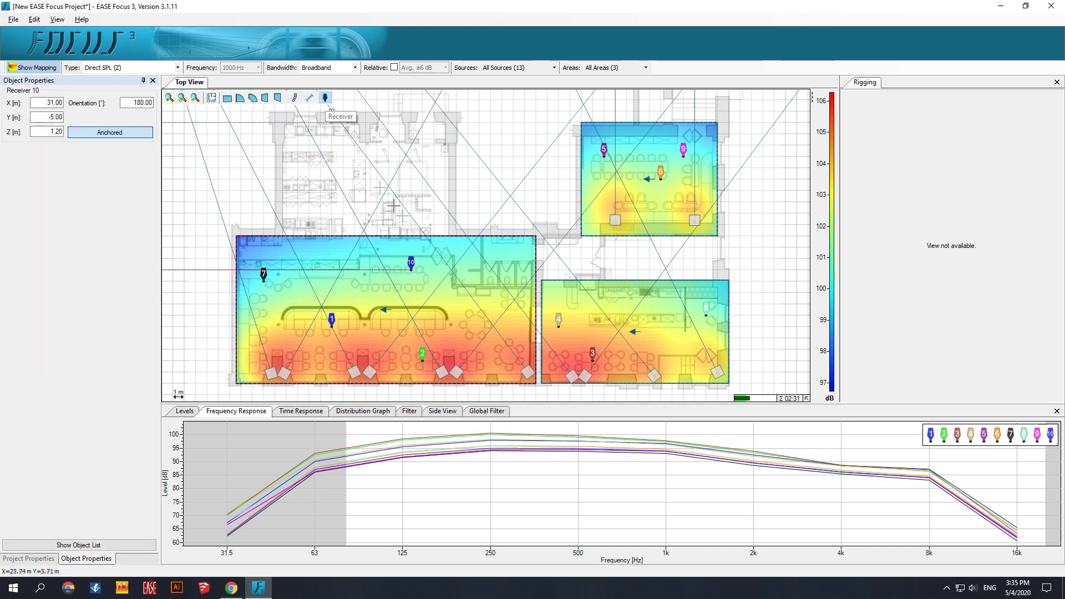
left_click(501, 300)
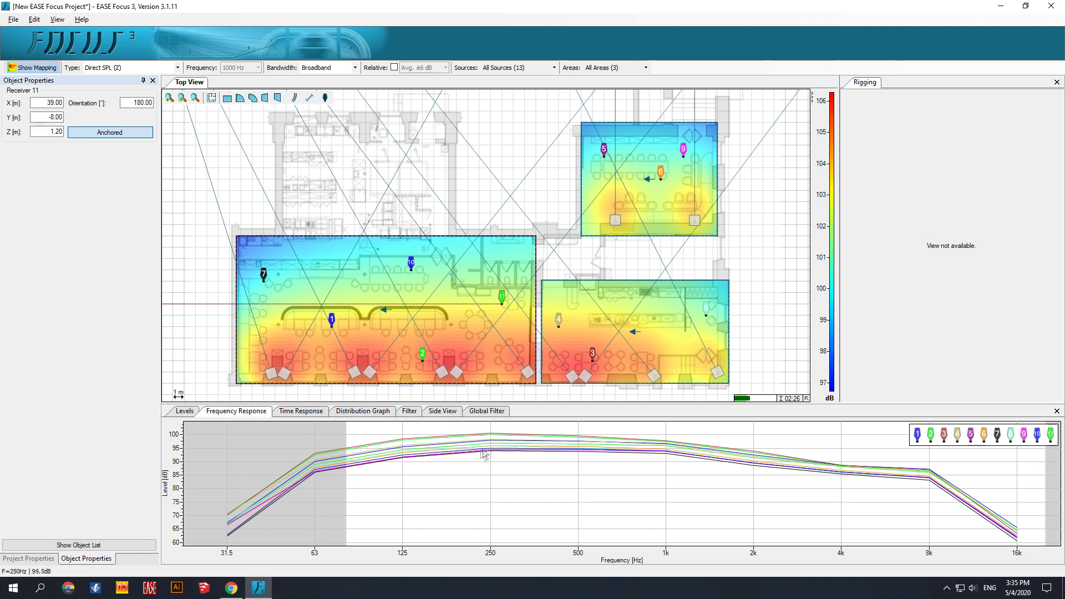
- Review the system's time response, level distribution graph, filter, side view and global filter displays
left_click(304, 411)
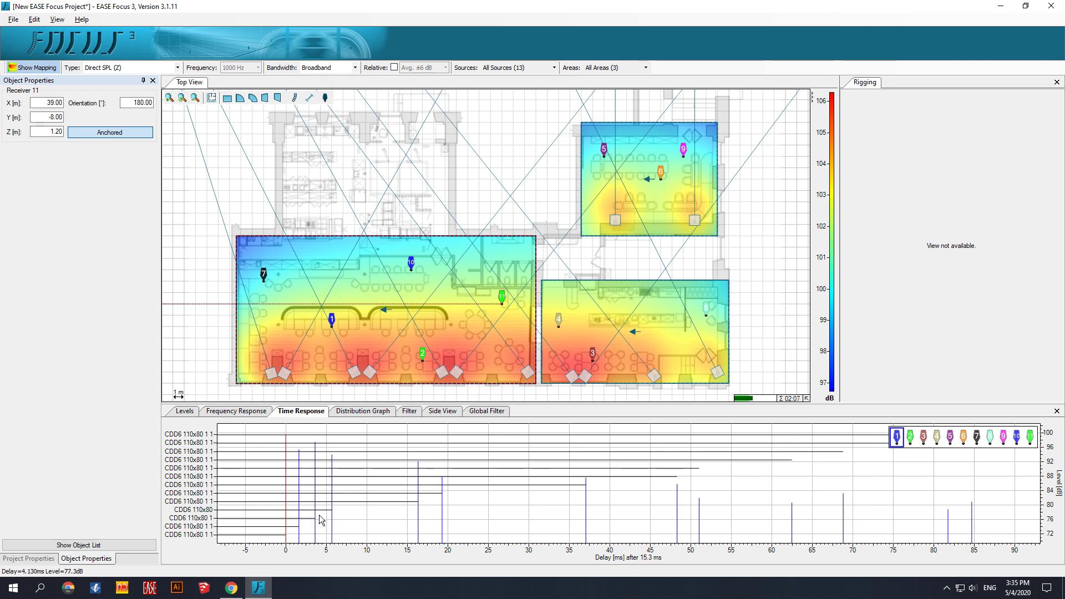
left_click(361, 411)
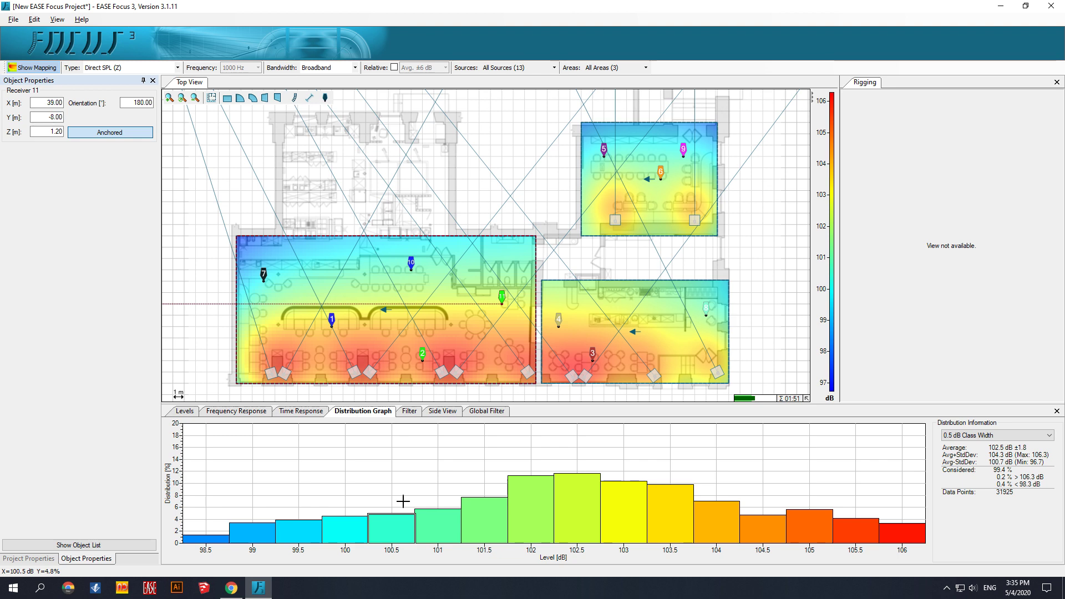
left_click(409, 410)
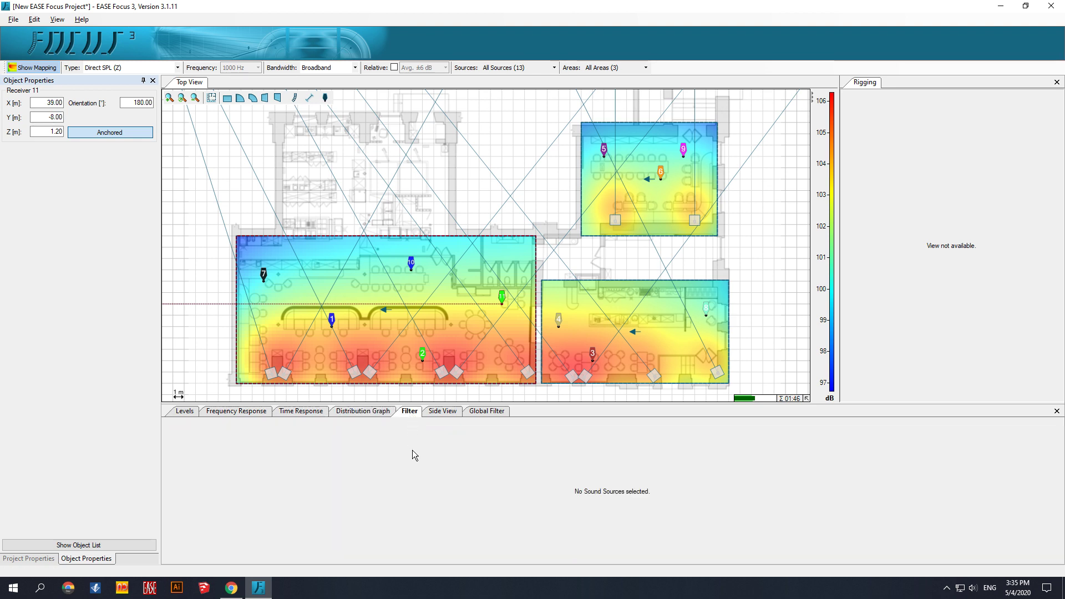
left_click(444, 411)
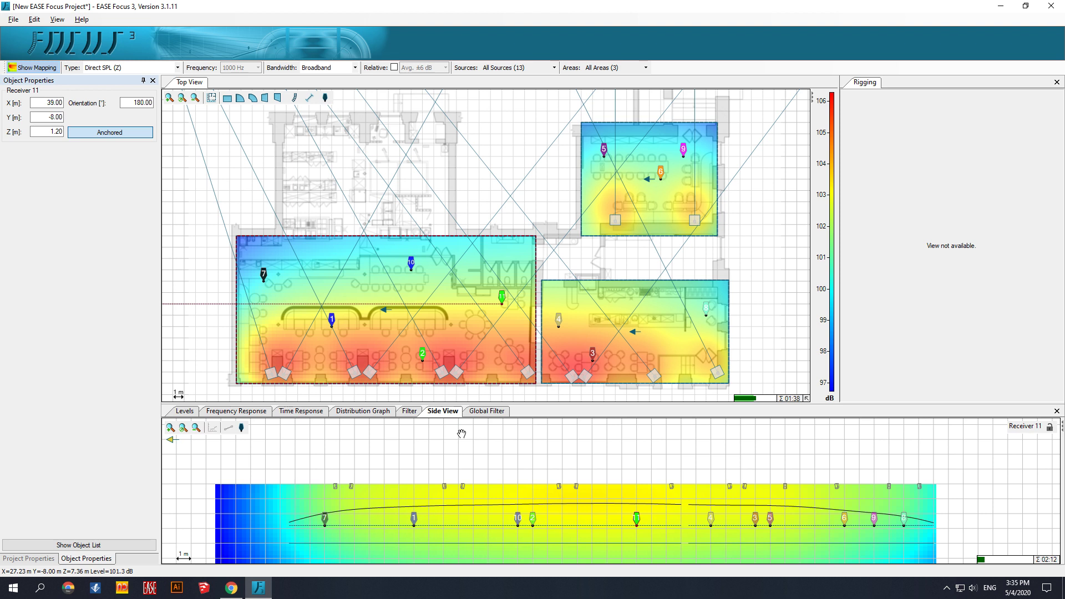
left_click(486, 411)
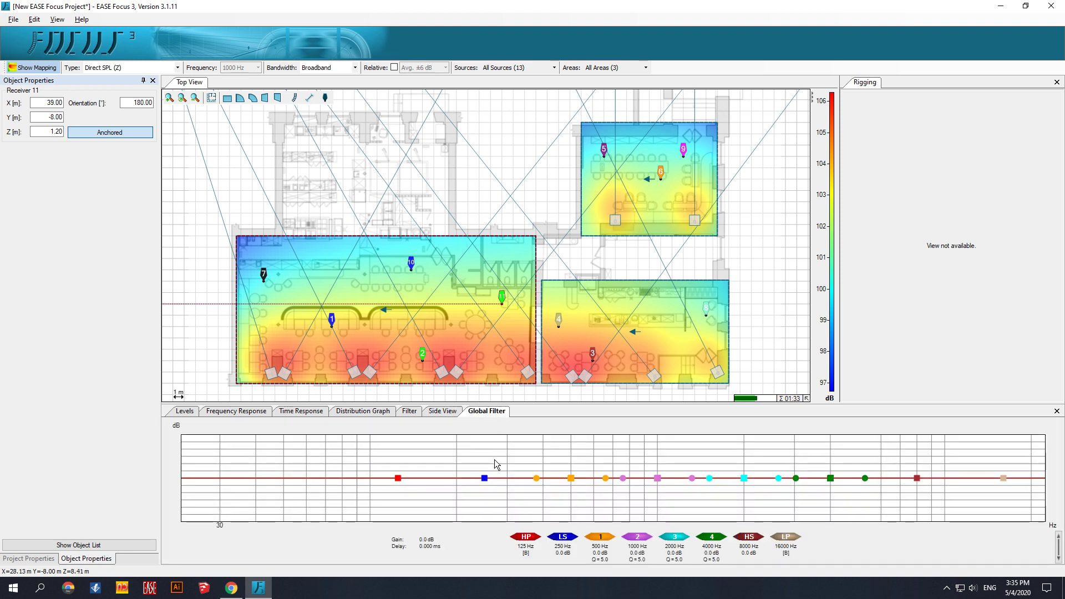